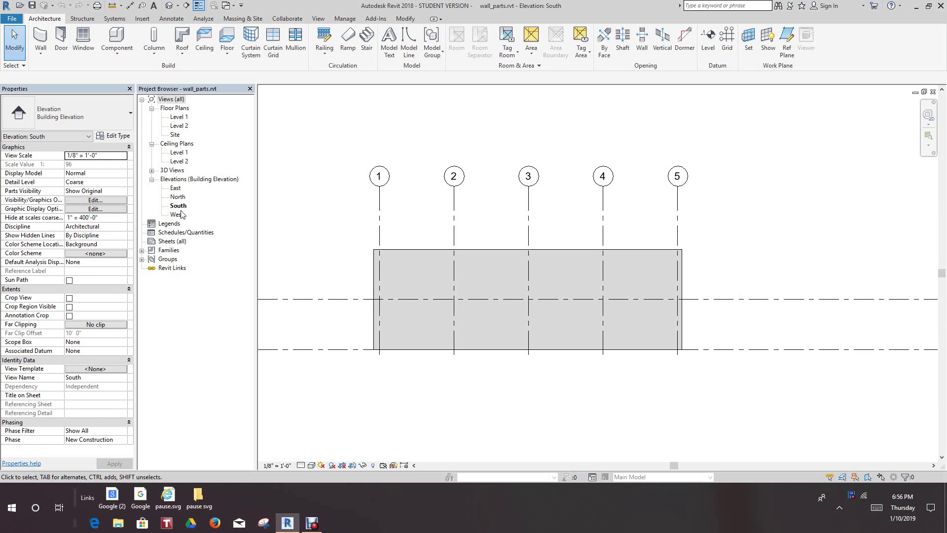
- Select the south brick wall, convert it into parts, and start Divide Parts
left_click(468, 271)
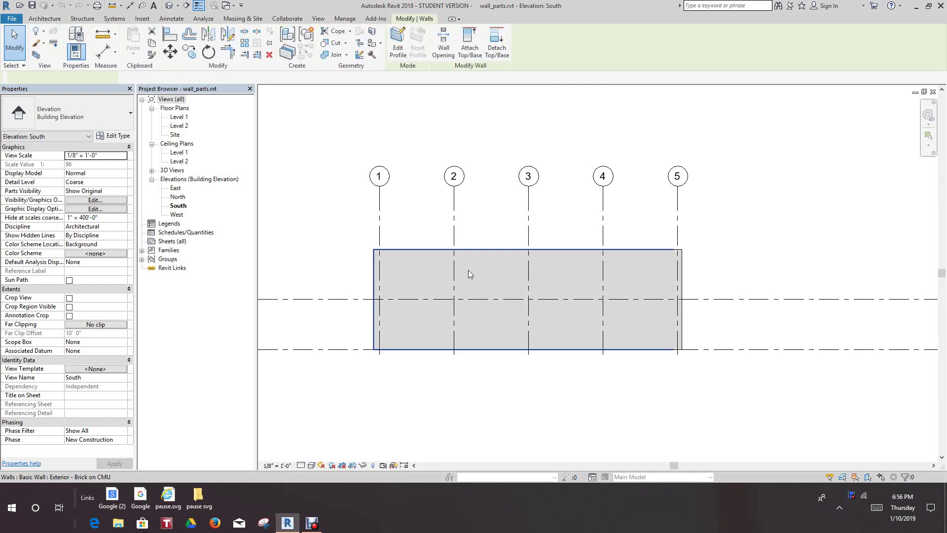
middle_click_drag(484, 228, 495, 208)
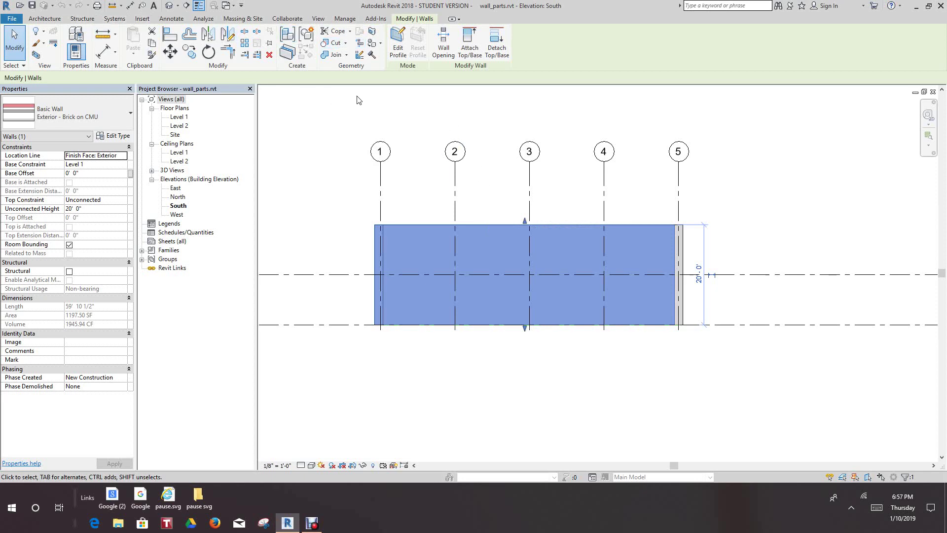
left_click(291, 53)
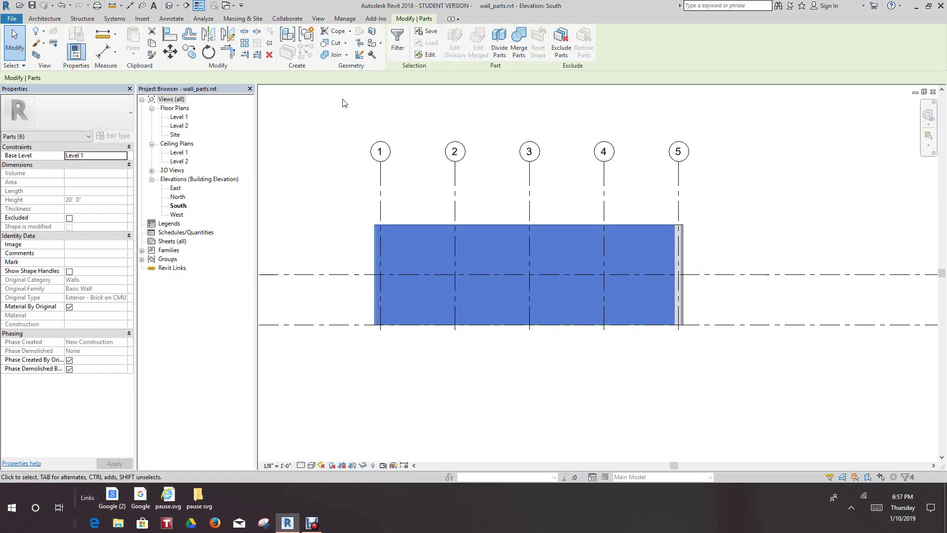
left_click(498, 41)
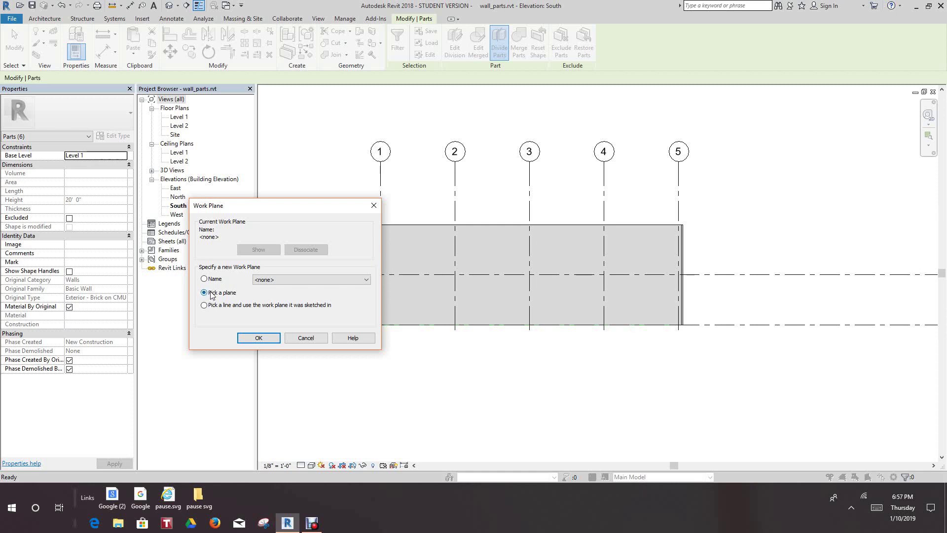
- Keep Pick a plane and pick the south wall face as the division sketch plane
left_click(265, 342)
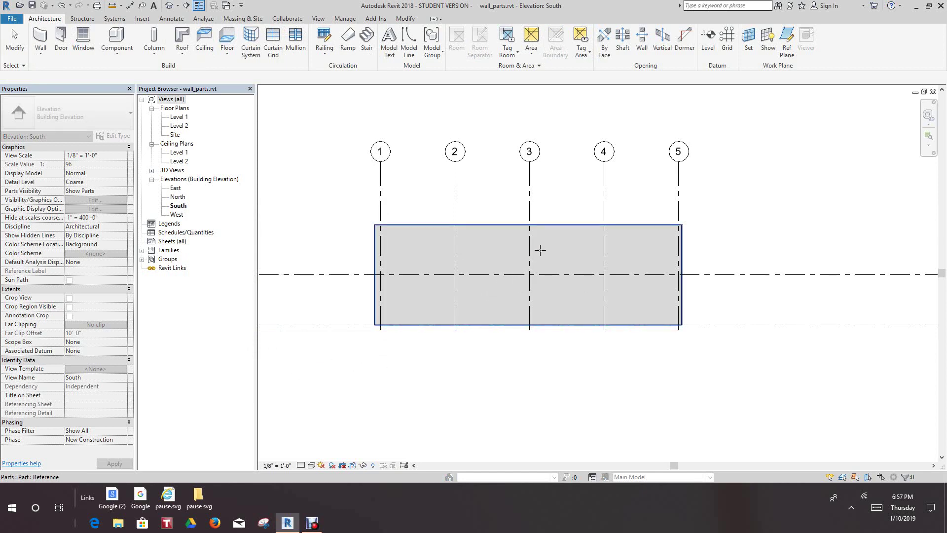
scroll(502, 260, "up", 1)
double_click(502, 260)
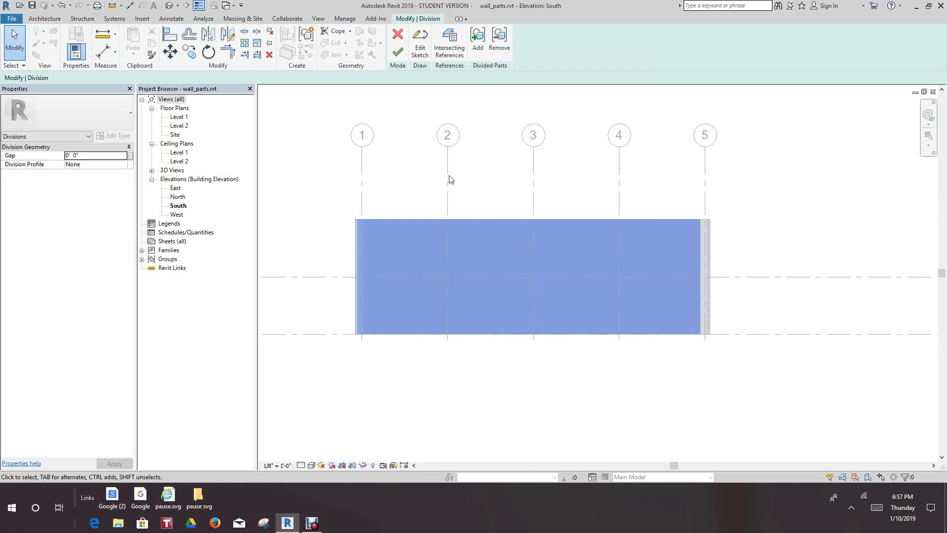
- Set Intersecting References filter to All and divide the parts at Grids 1, 2, 3, 4 and 5
left_click(477, 43)
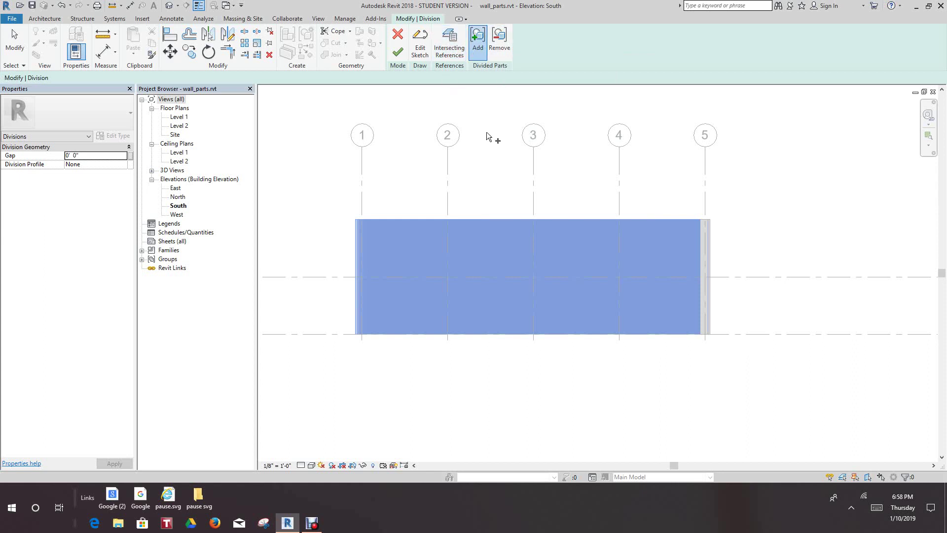
left_click(449, 44)
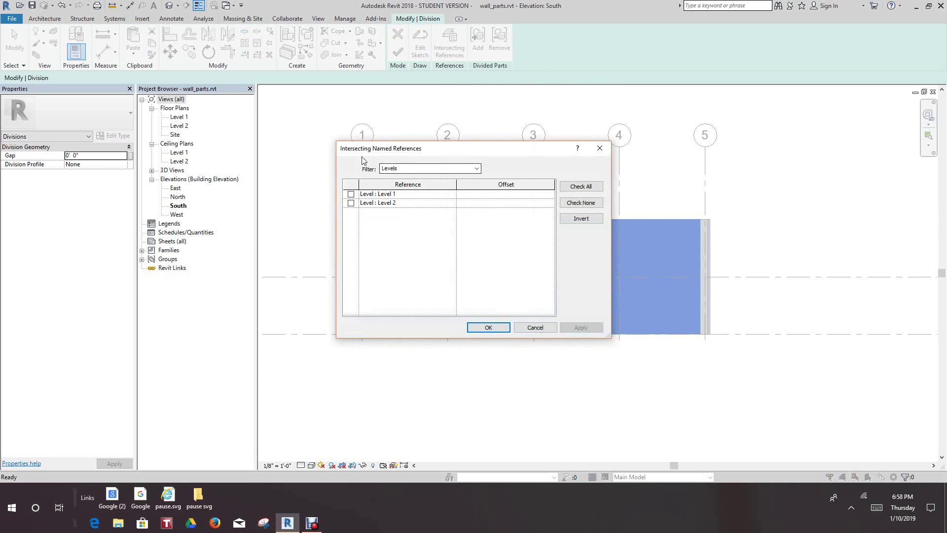
left_click(477, 169)
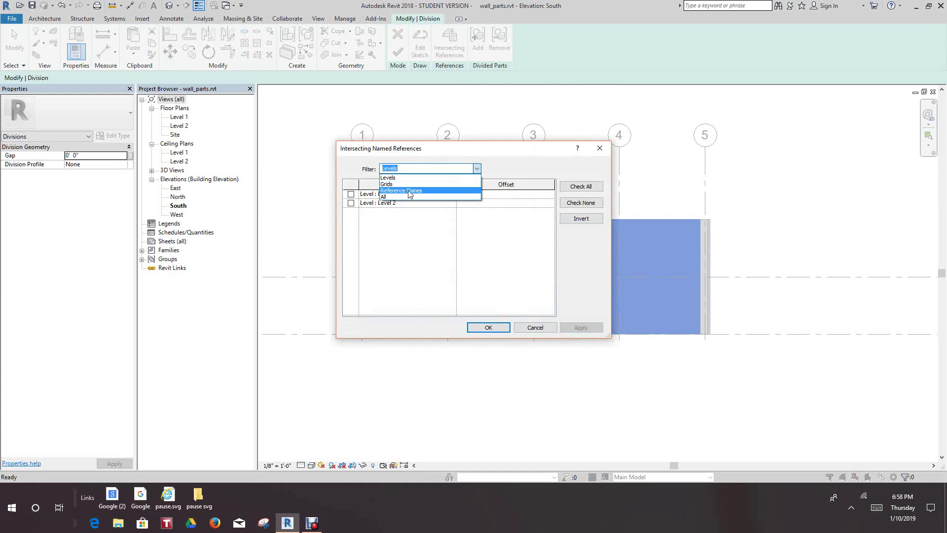
left_click(397, 197)
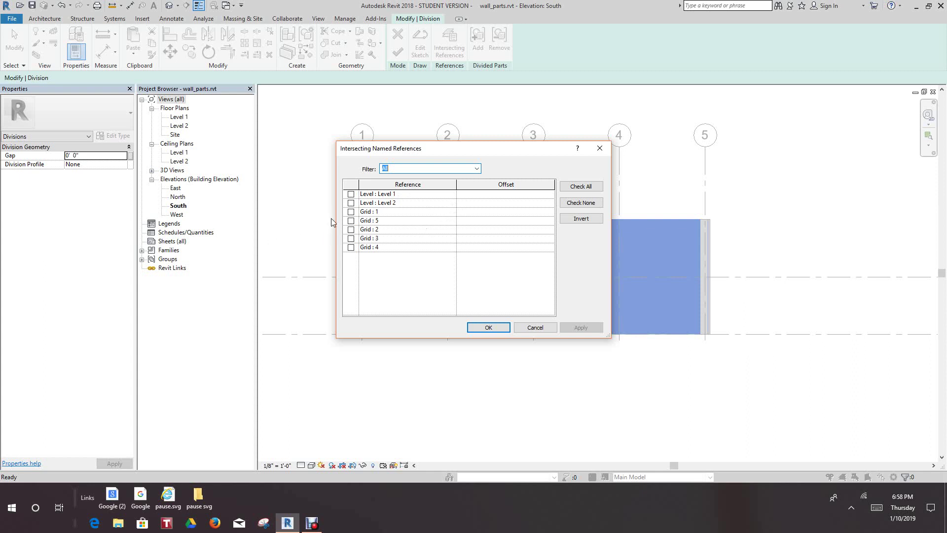
left_click(351, 212)
left_click(351, 220)
left_click(351, 229)
left_click(350, 239)
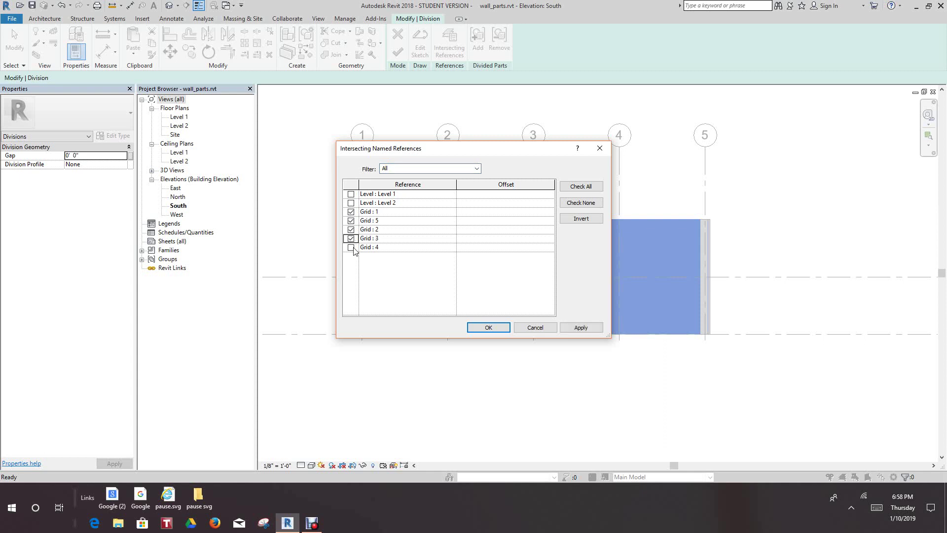
left_click(350, 247)
left_click(479, 328)
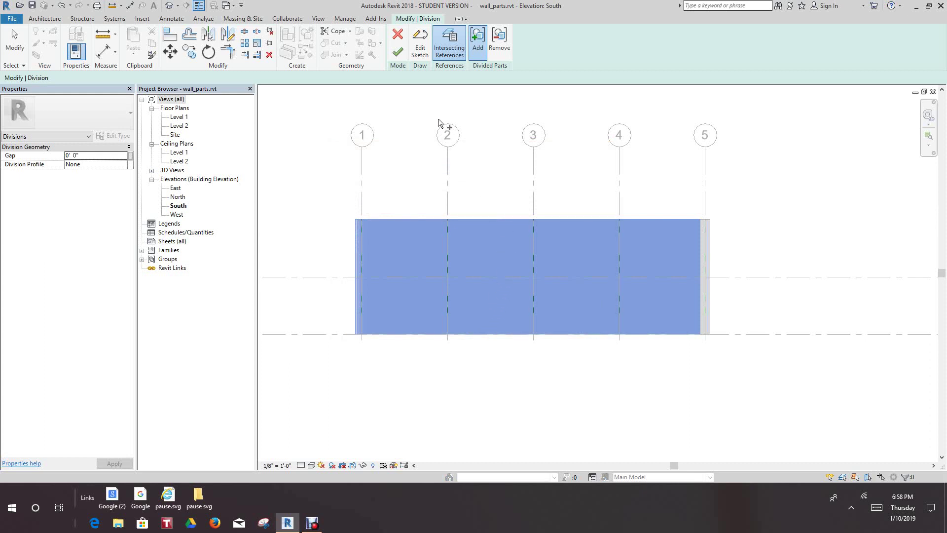
- Finish the grid division of the wall parts and switch to the default 3D view
left_click(397, 52)
scroll(555, 402, "down", 1)
middle_click_drag(556, 415, 531, 389)
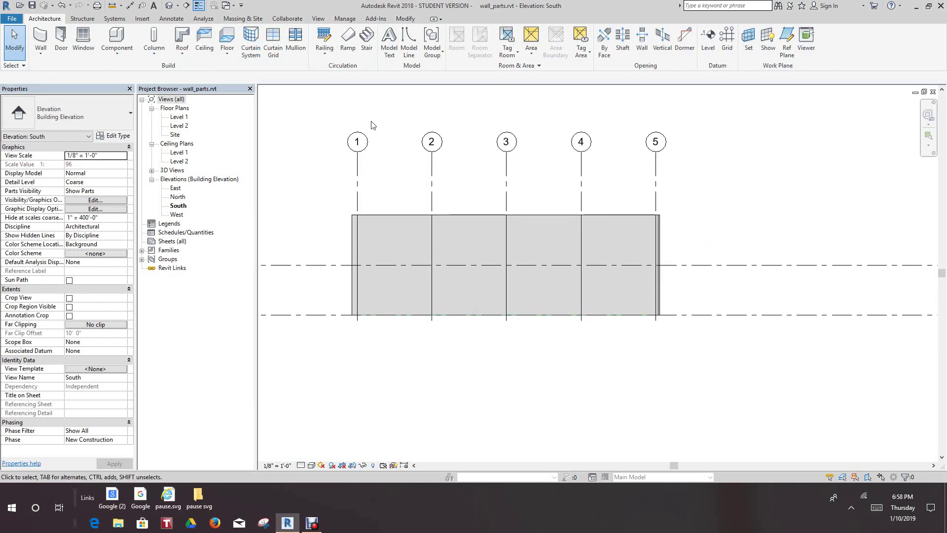
scroll(477, 271, "up", 3)
scroll(478, 272, "down", 2)
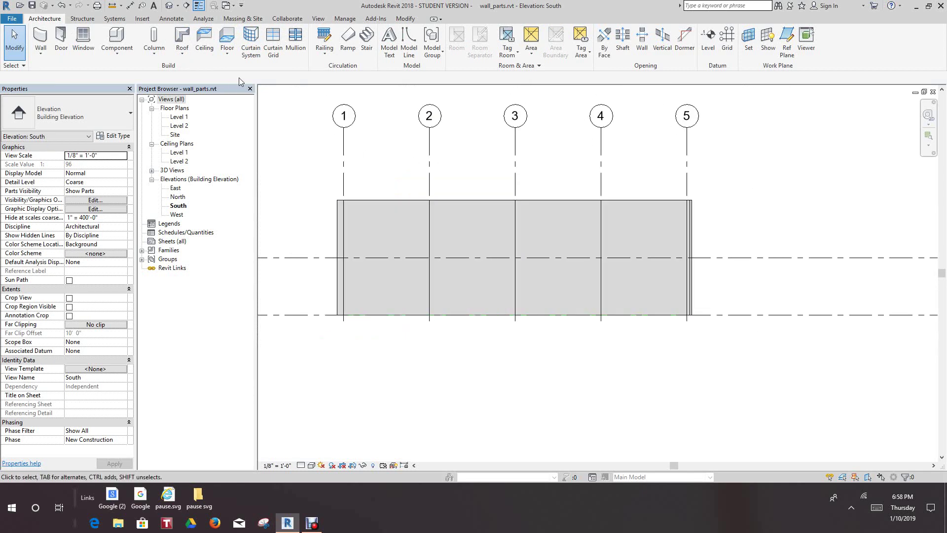
left_click(169, 7)
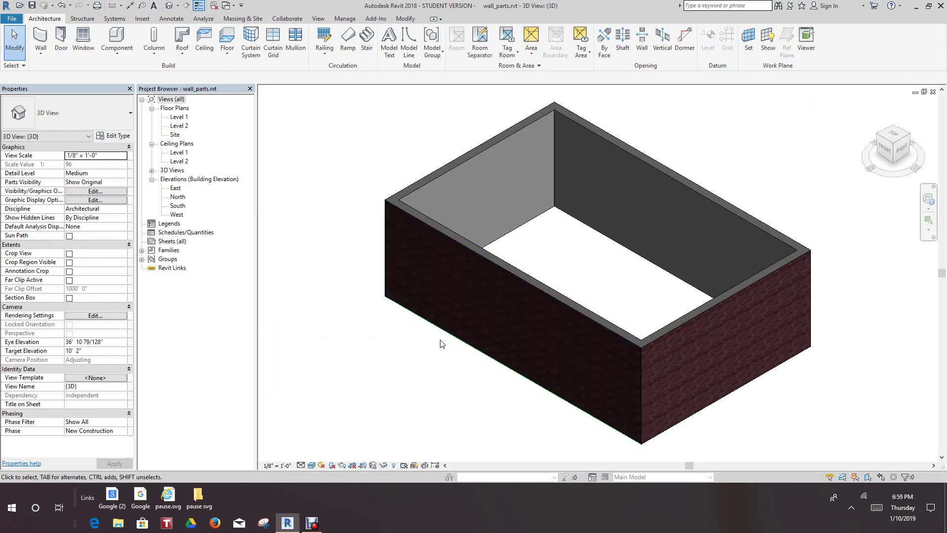
scroll(375, 311, "down", 2)
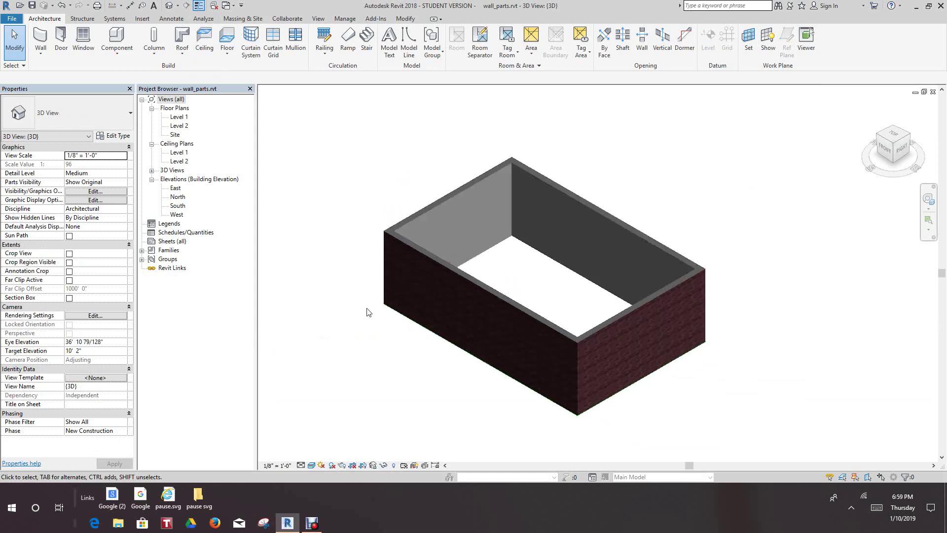
scroll(383, 281, "up", 5)
scroll(477, 212, "up", 2)
scroll(478, 215, "down", 6)
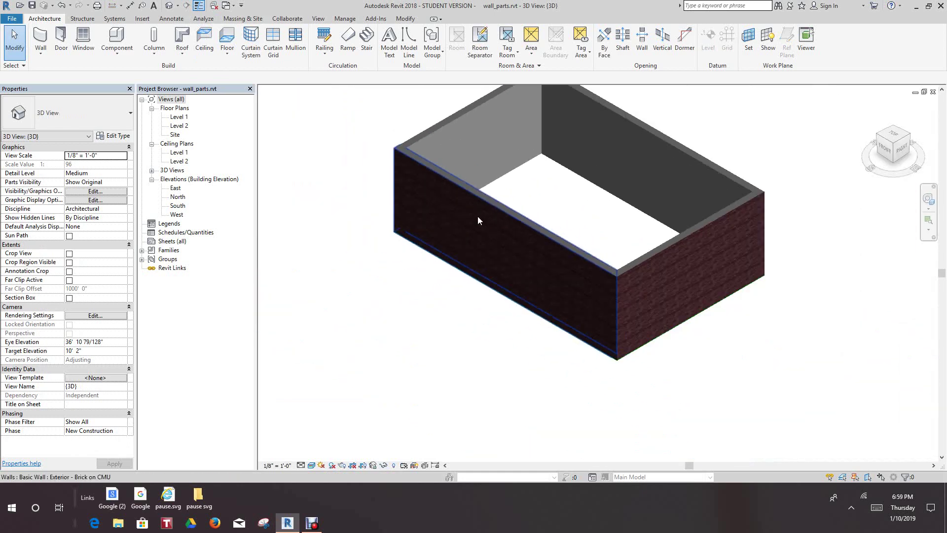
middle_click_drag(466, 262, 465, 309)
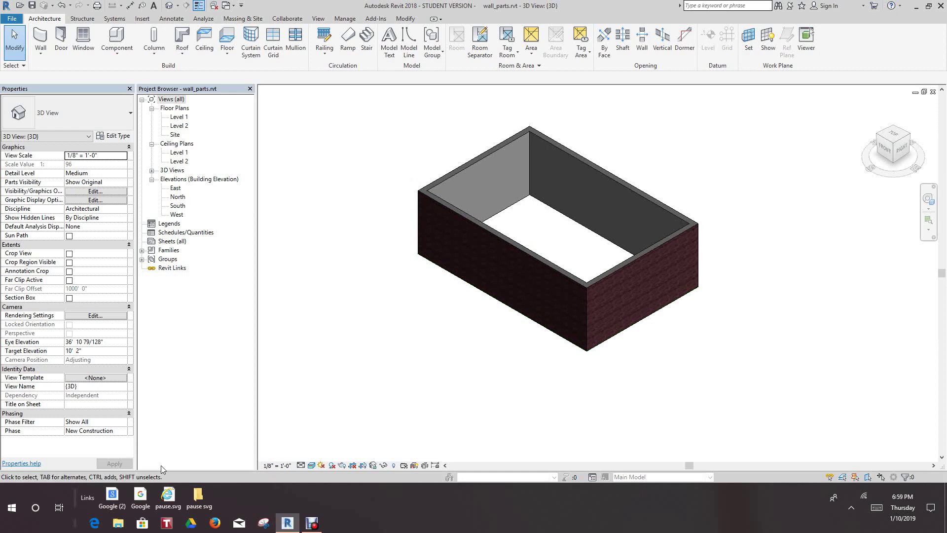
left_click(300, 465)
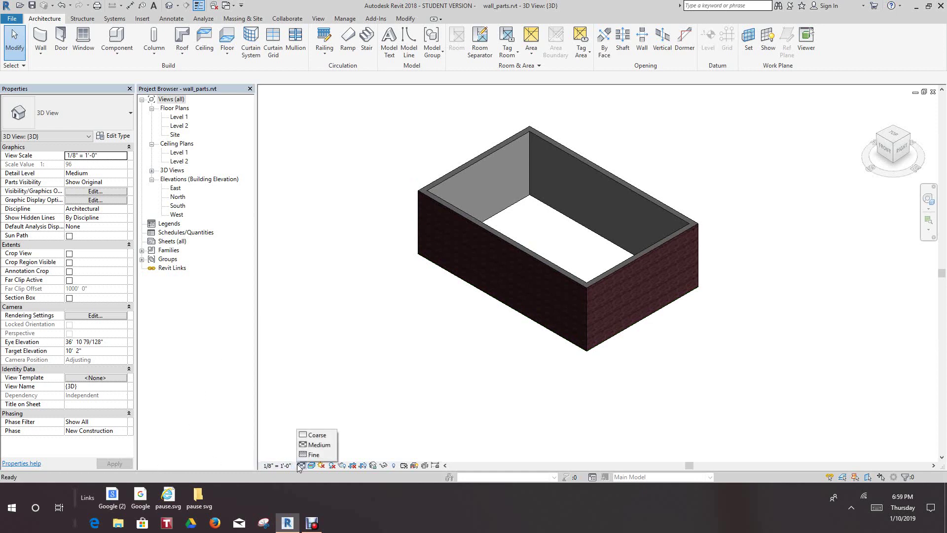
left_click(300, 466)
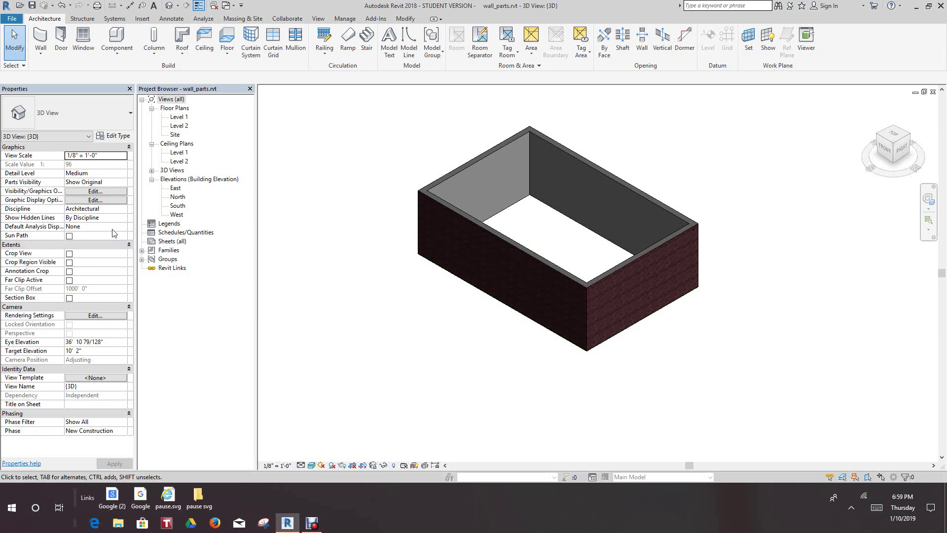
left_click(126, 175)
left_click(84, 191)
- Set the 3D view's Parts Visibility to Show Parts
left_click(123, 186)
left_click(124, 184)
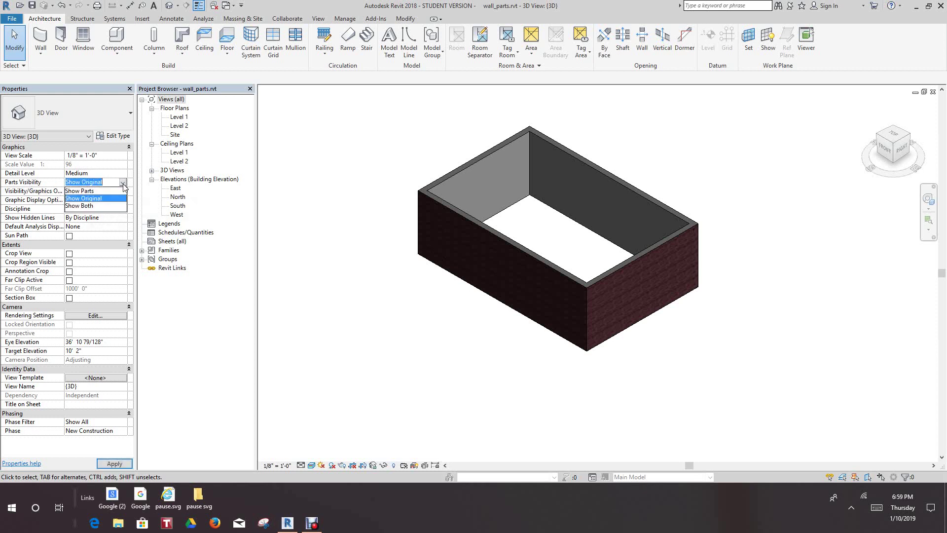
left_click(90, 192)
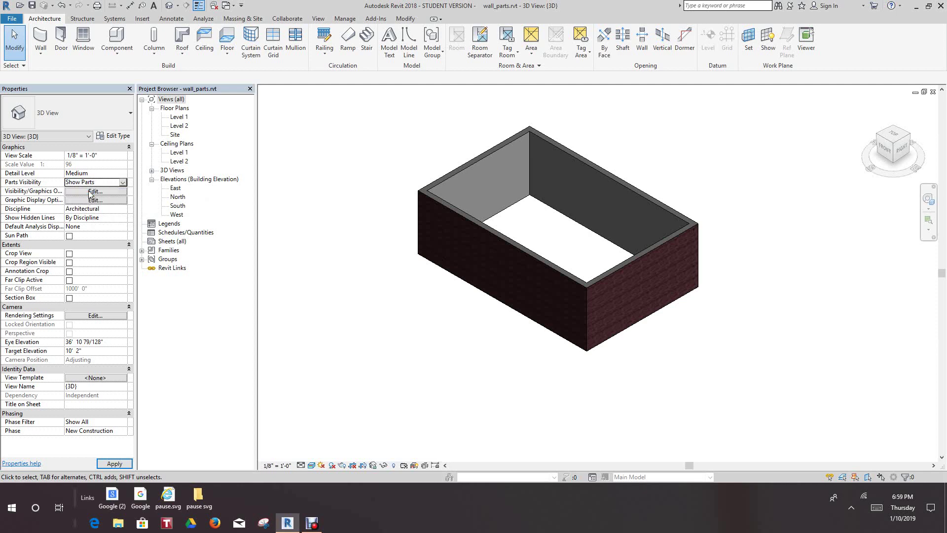
- Select the second brick panel of the south wall
scroll(476, 227, "up", 3)
scroll(493, 241, "up", 2)
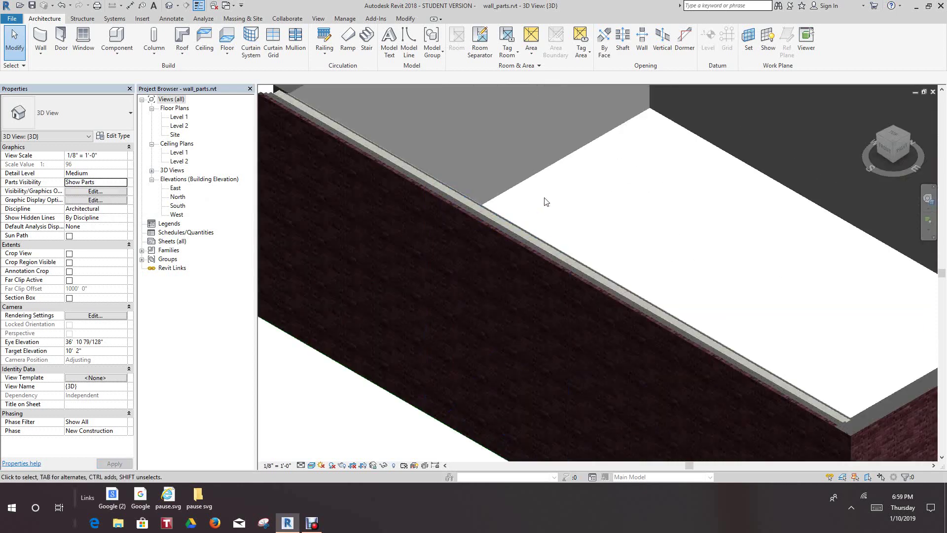
scroll(554, 191, "down", 2)
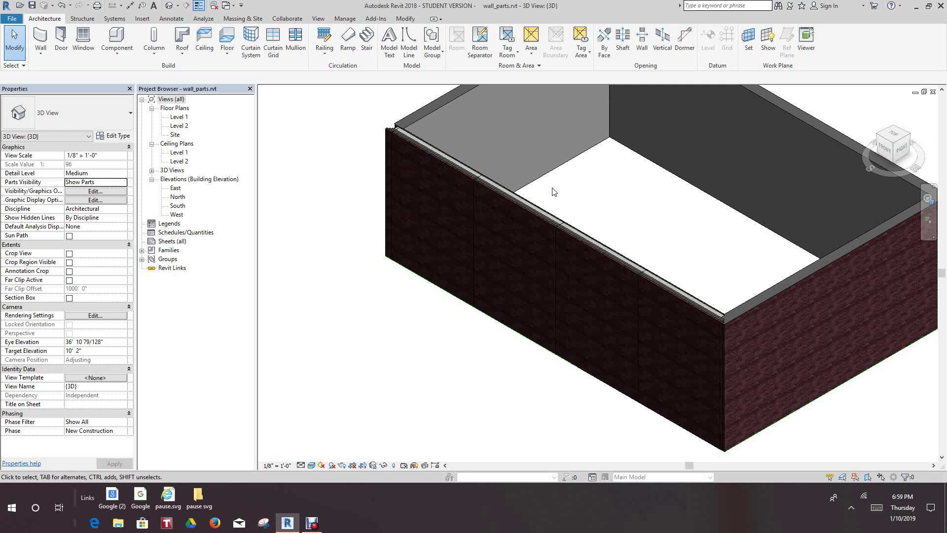
scroll(553, 191, "down", 3)
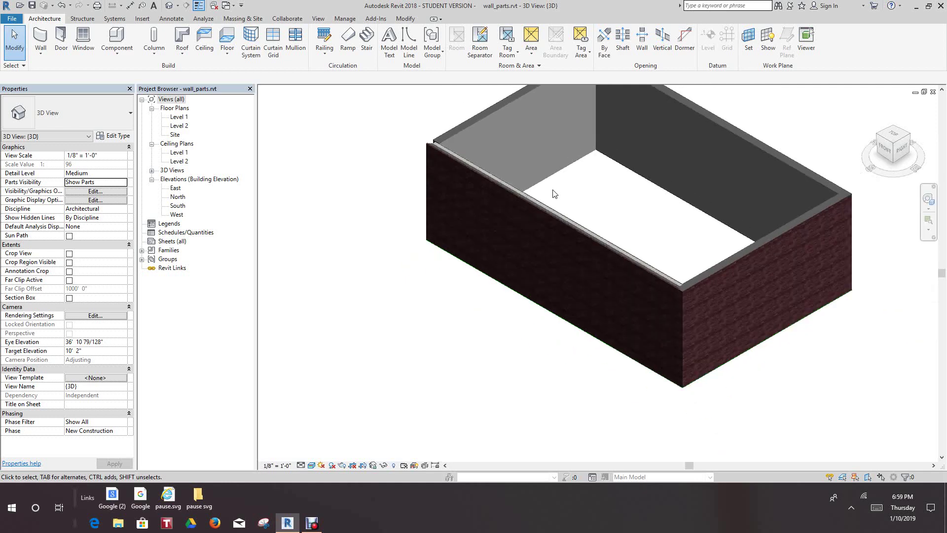
scroll(477, 262, "up", 1)
middle_click_drag(500, 262, 474, 224)
scroll(475, 225, "up", 2)
scroll(465, 215, "down", 2)
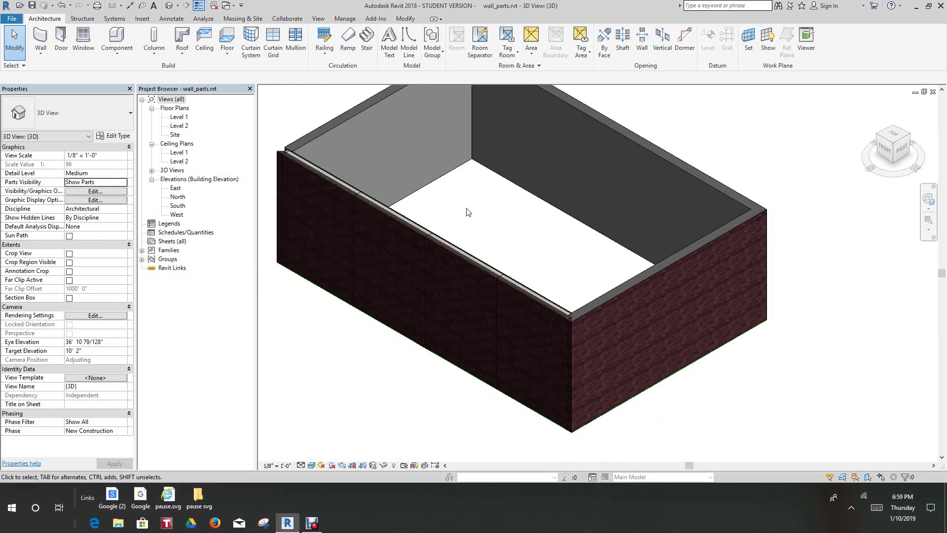
middle_click_drag(468, 213, 495, 223)
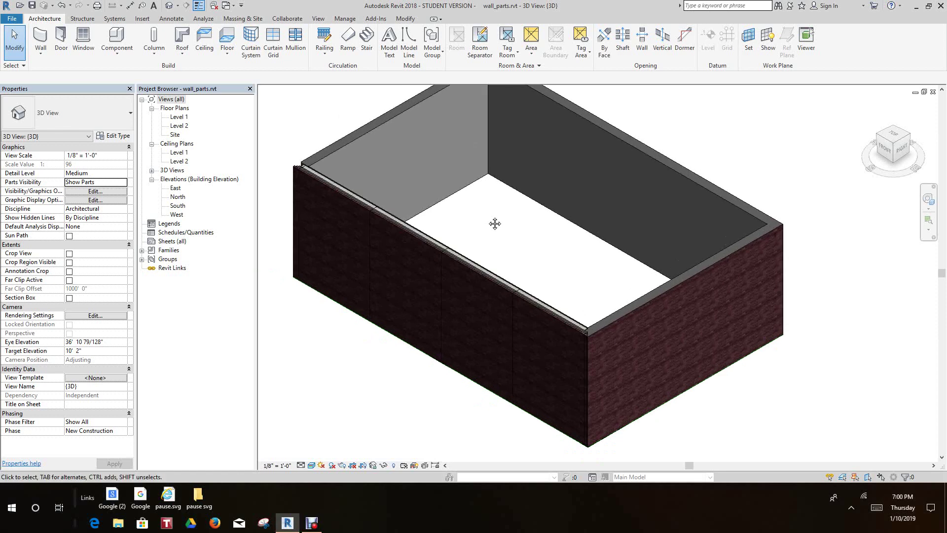
scroll(495, 224, "down", 1)
left_click(422, 247)
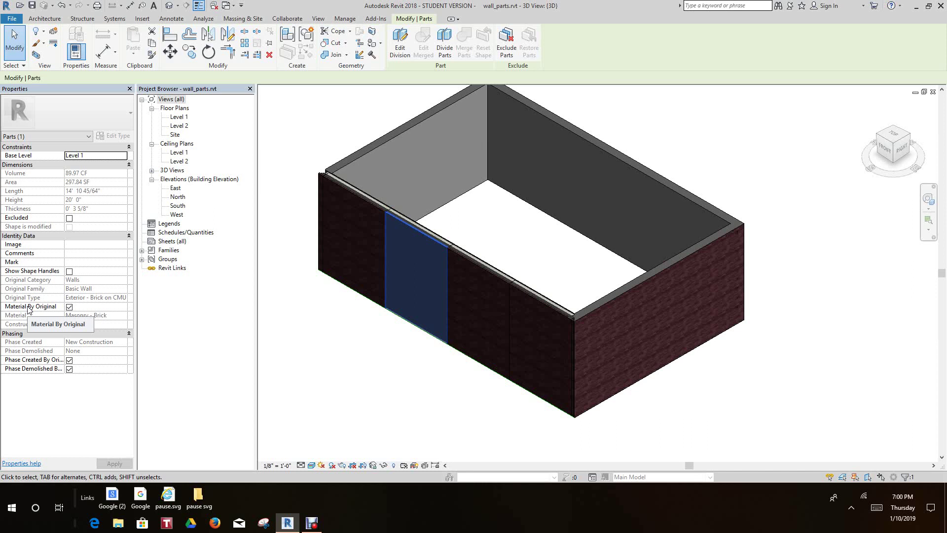
- Clear Material By Original and give the panel Concrete - Precast Concrete, found by searching 'conc'
left_click(70, 306)
left_click(70, 306)
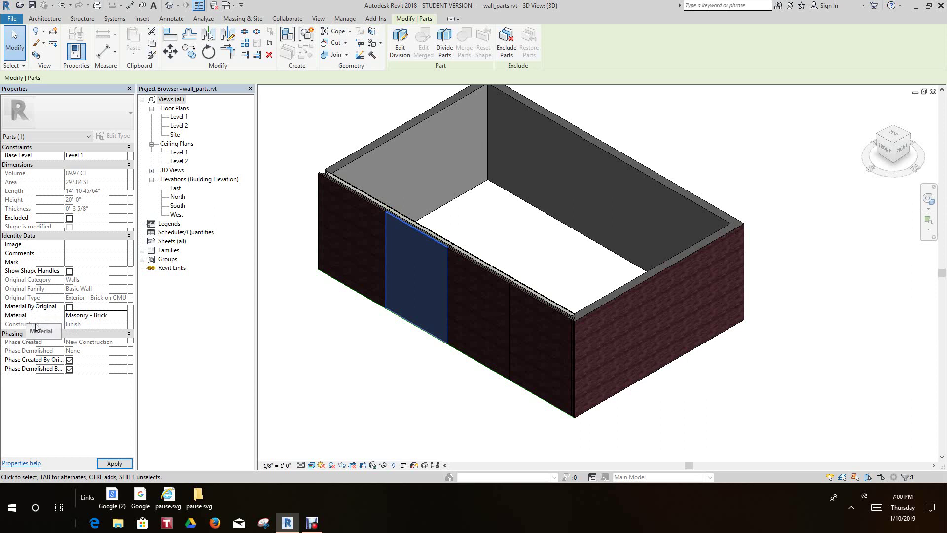
left_click(127, 317)
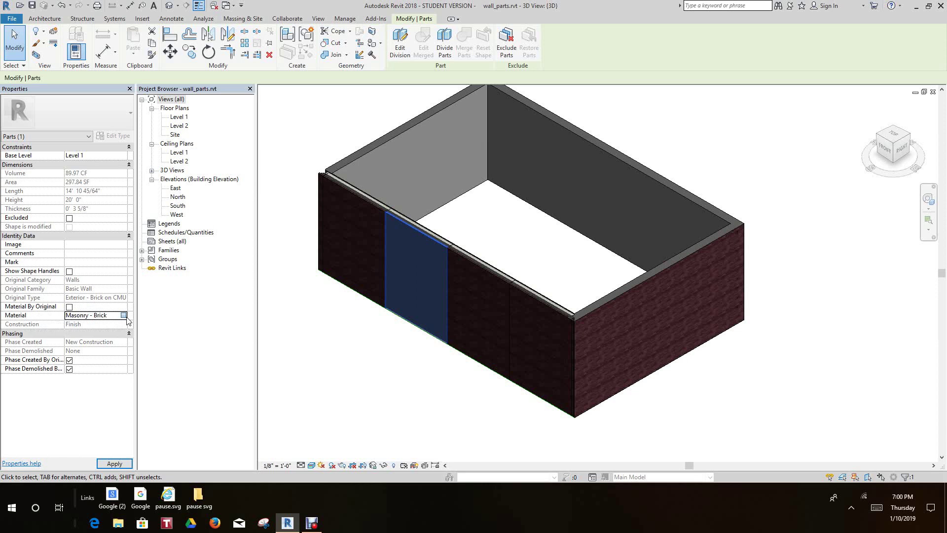
left_click(124, 315)
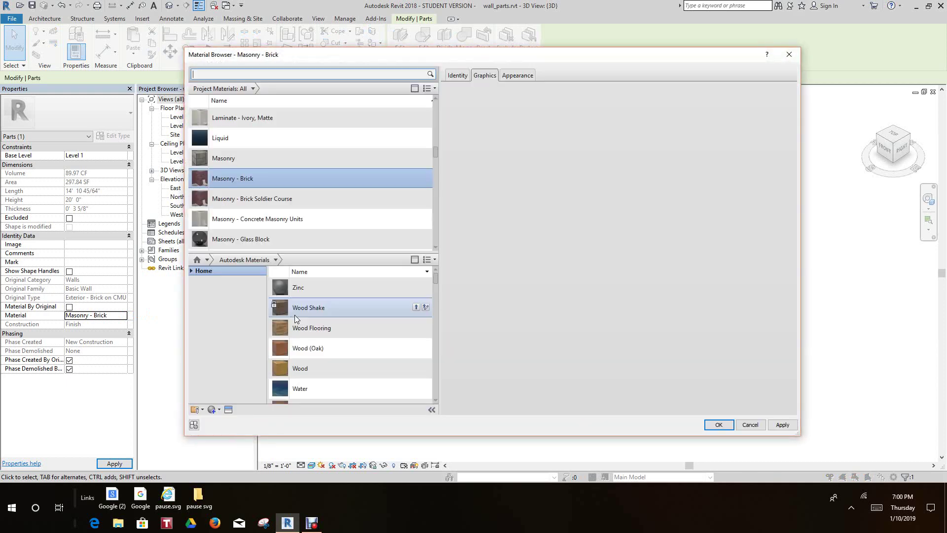
scroll(291, 236, "down", 1)
scroll(291, 236, "up", 1)
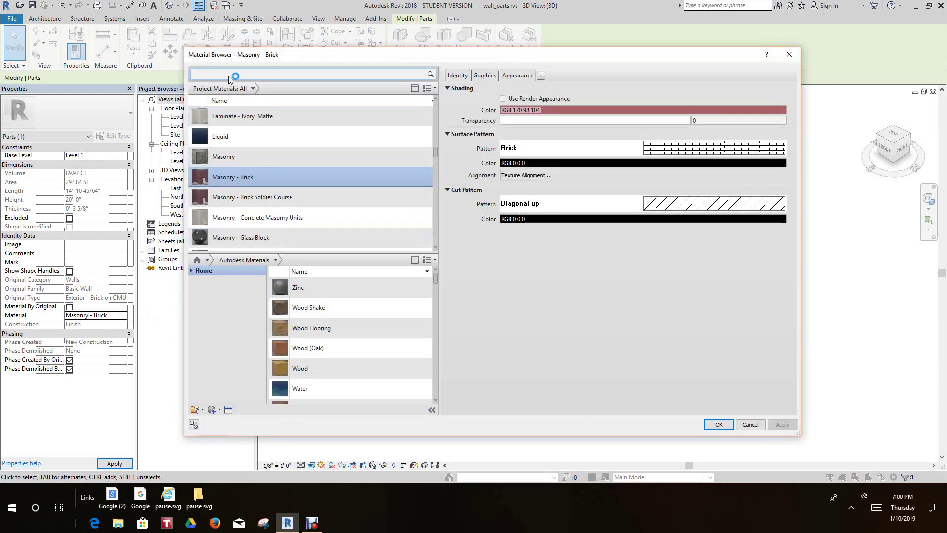
left_click(229, 73)
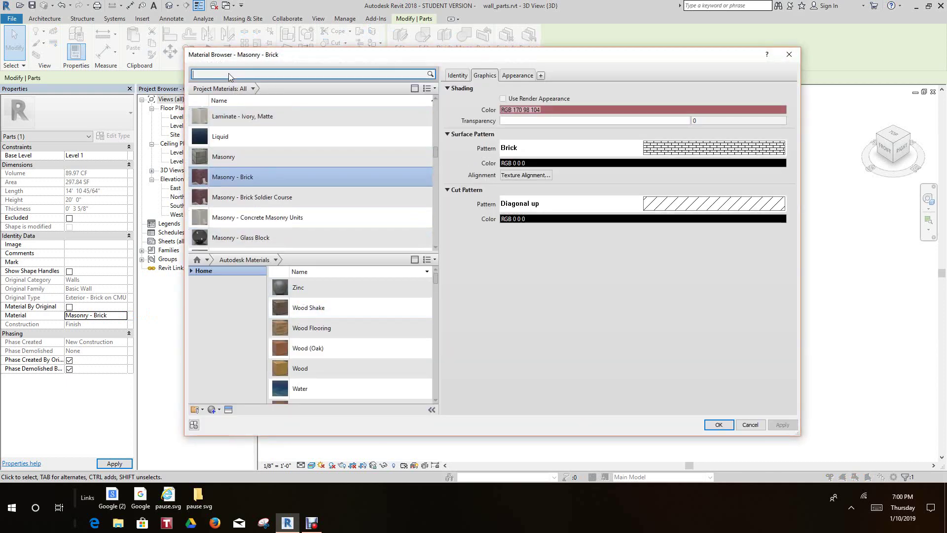
type("co")
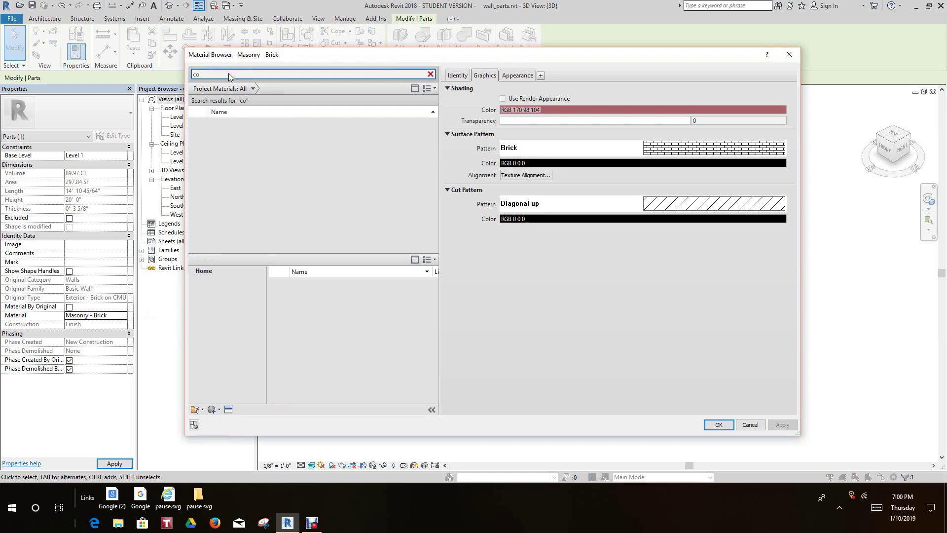
type("nc")
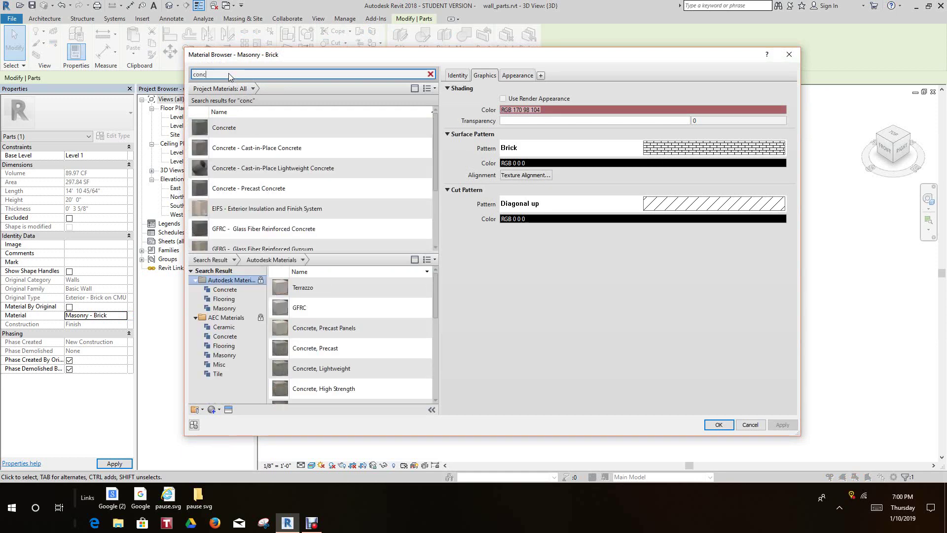
left_click(249, 191)
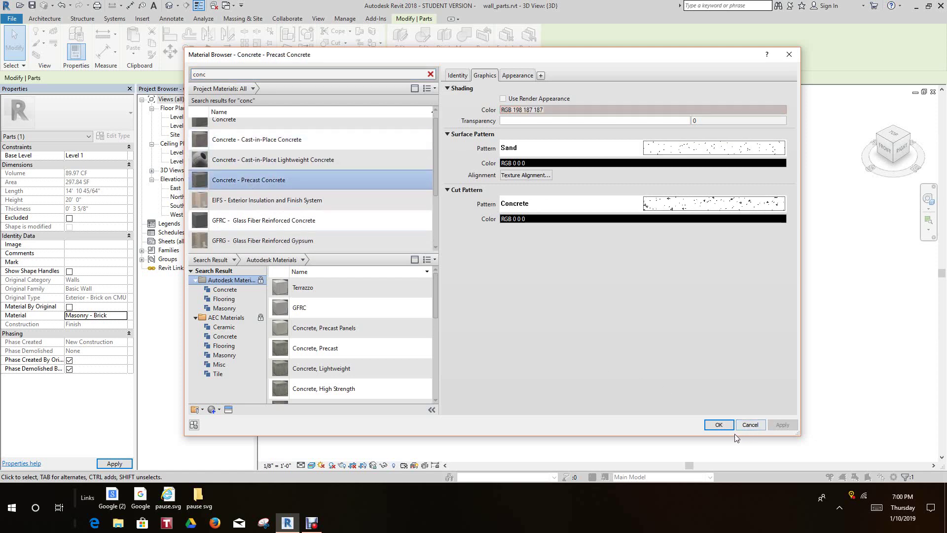
left_click(720, 425)
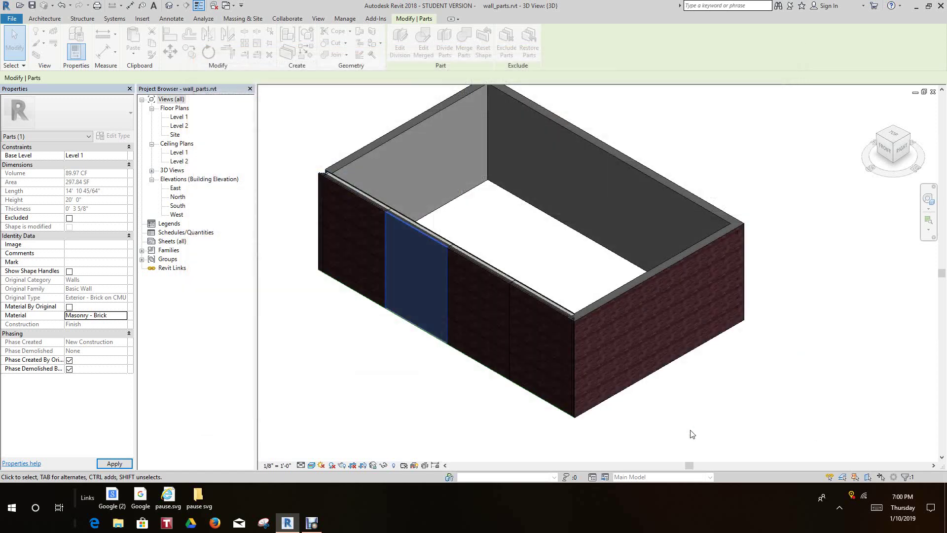
- Select the panel at the south wall's right-hand corner
left_click(416, 396)
scroll(422, 170, "up", 5)
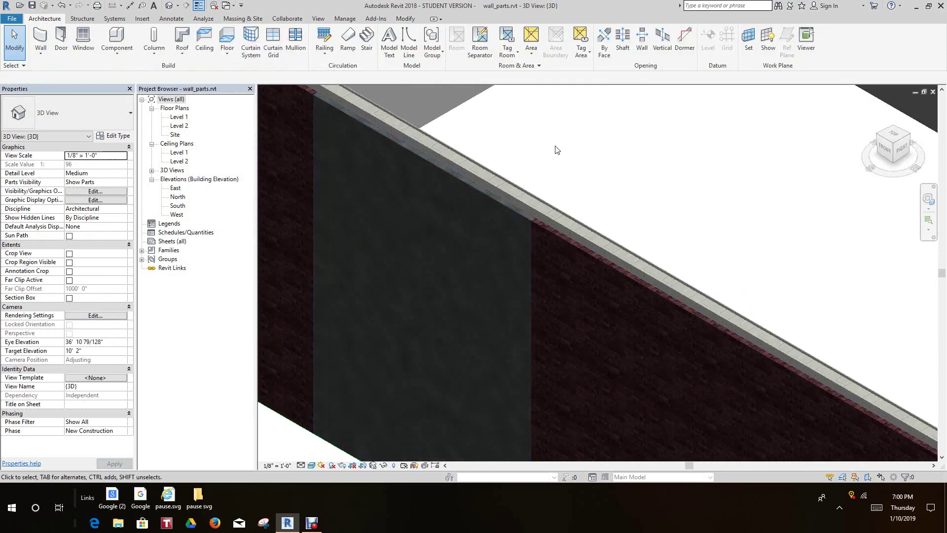
scroll(564, 148, "down", 5)
middle_click_drag(651, 195, 598, 209)
scroll(611, 169, "down", 2)
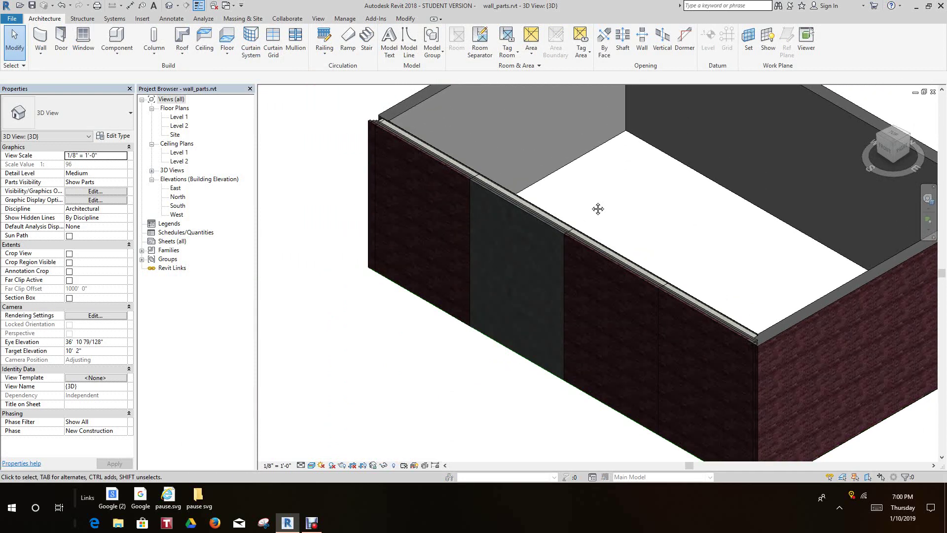
scroll(596, 230, "down", 2)
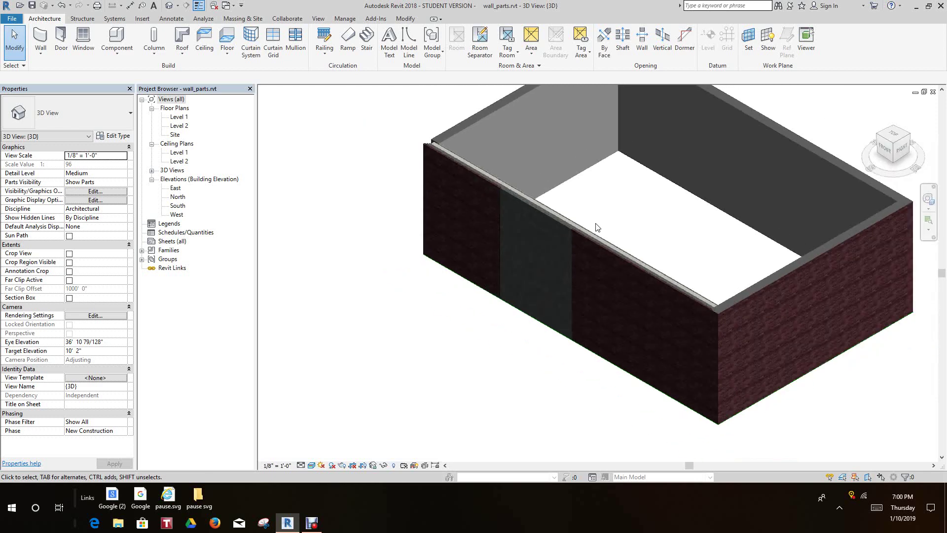
scroll(596, 229, "up", 4)
scroll(596, 230, "down", 2)
left_click(599, 307)
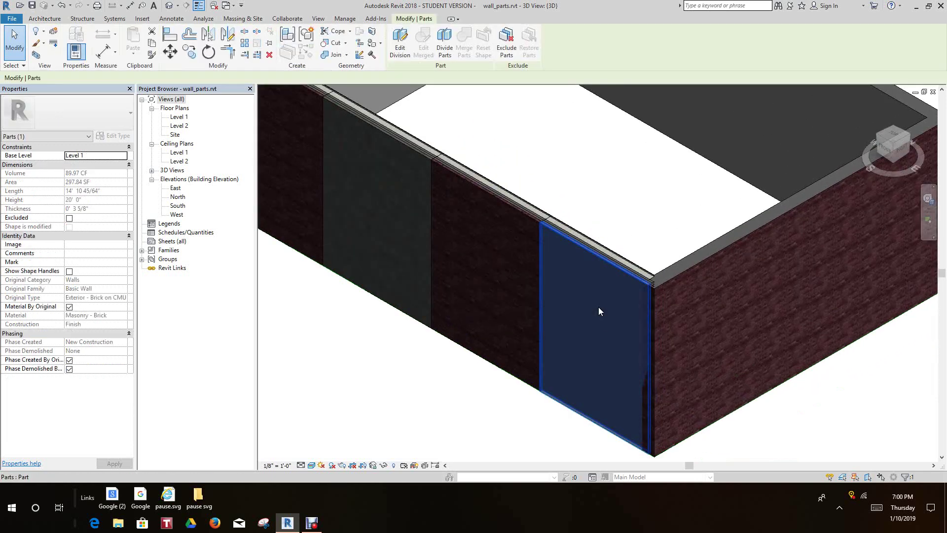
- Clear Material By Original and set the corner panel to Concrete - Precast Concrete
left_click(69, 307)
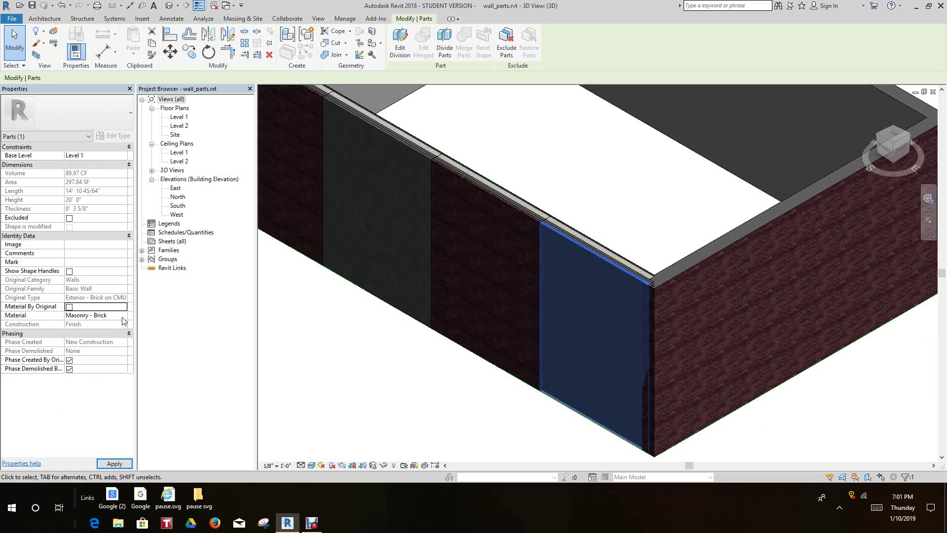
left_click(124, 320)
left_click(124, 316)
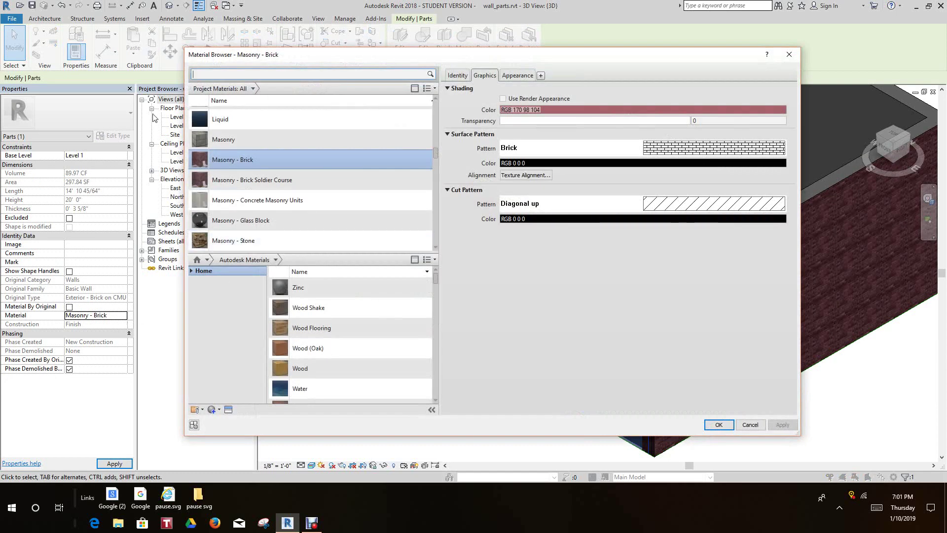
type("con")
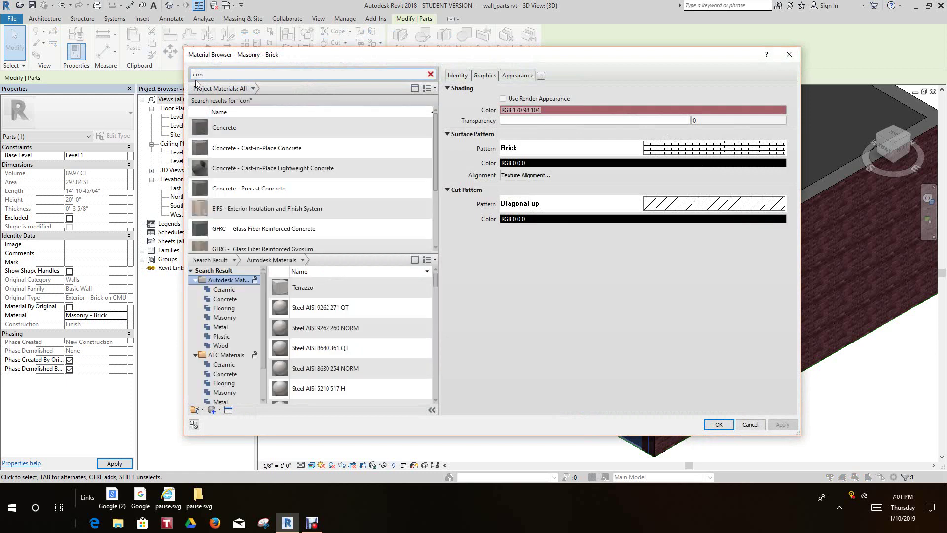
left_click(252, 188)
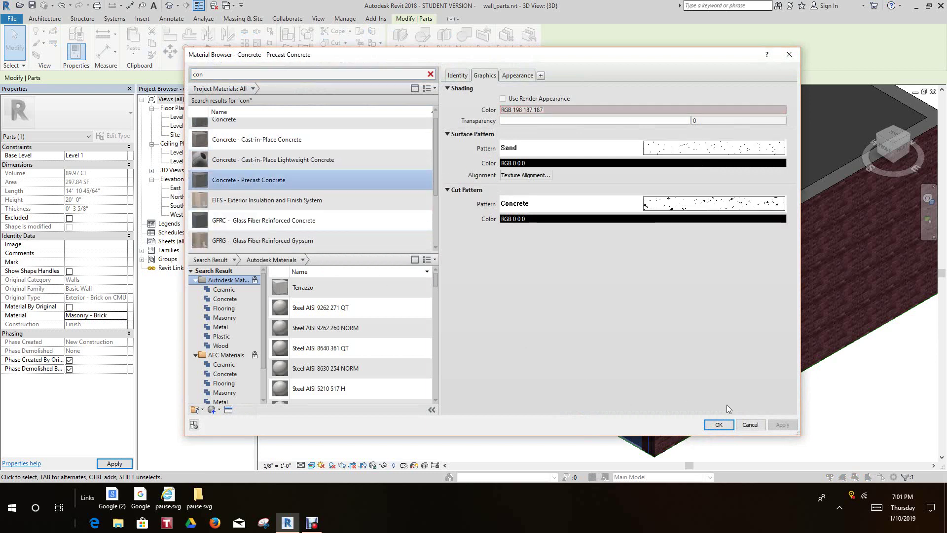
left_click(719, 425)
- Deselect the corner panel and reframe the view on the south wall
left_click(413, 432)
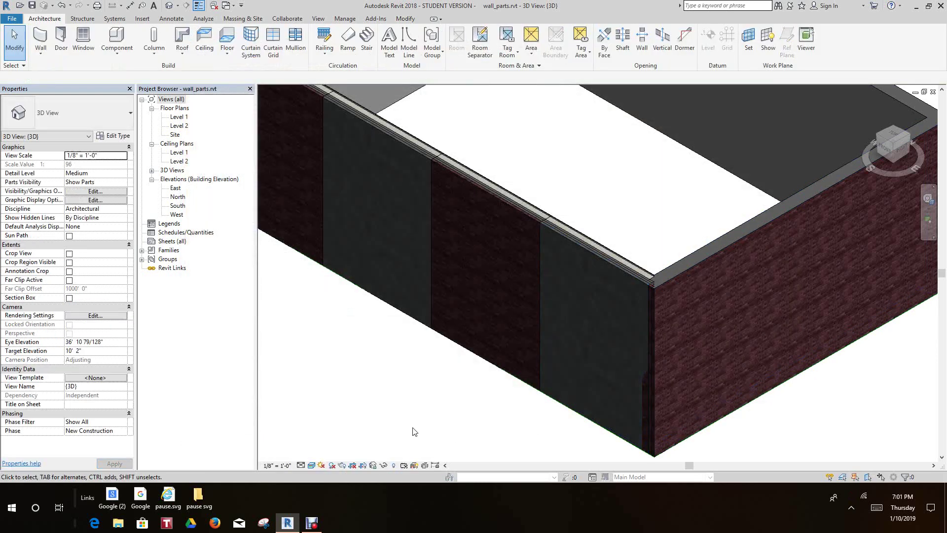
middle_click_drag(397, 412, 381, 398)
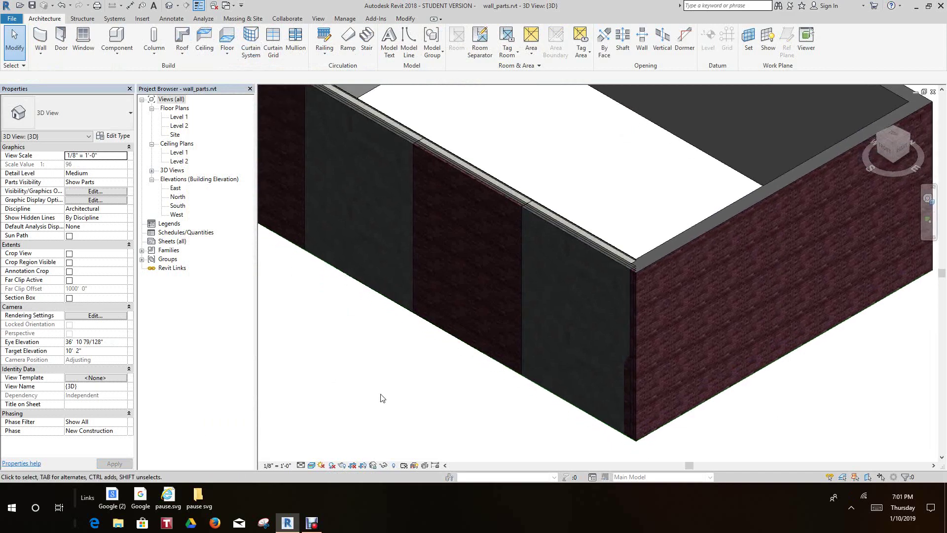
scroll(586, 148, "down", 3)
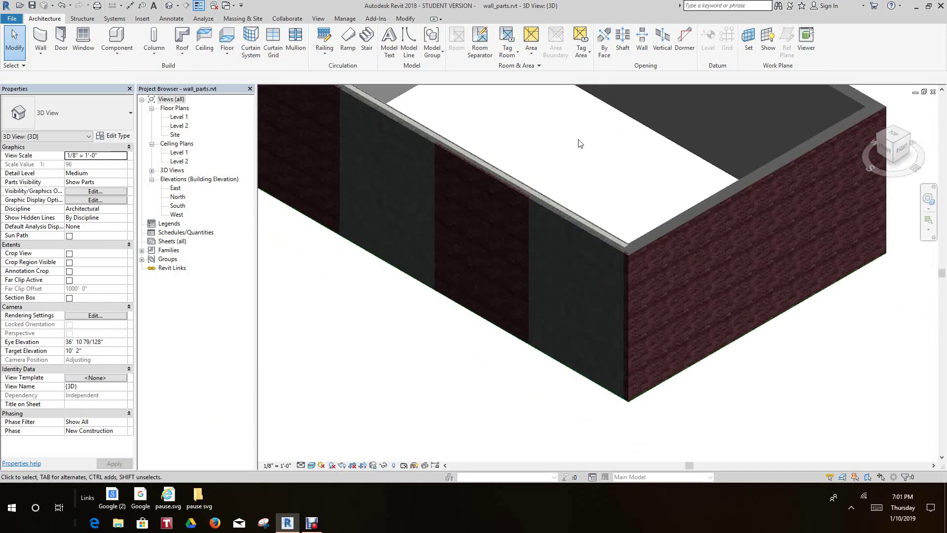
scroll(584, 241, "up", 4)
scroll(585, 242, "down", 1)
middle_click_drag(586, 243, 719, 257)
scroll(723, 241, "down", 1)
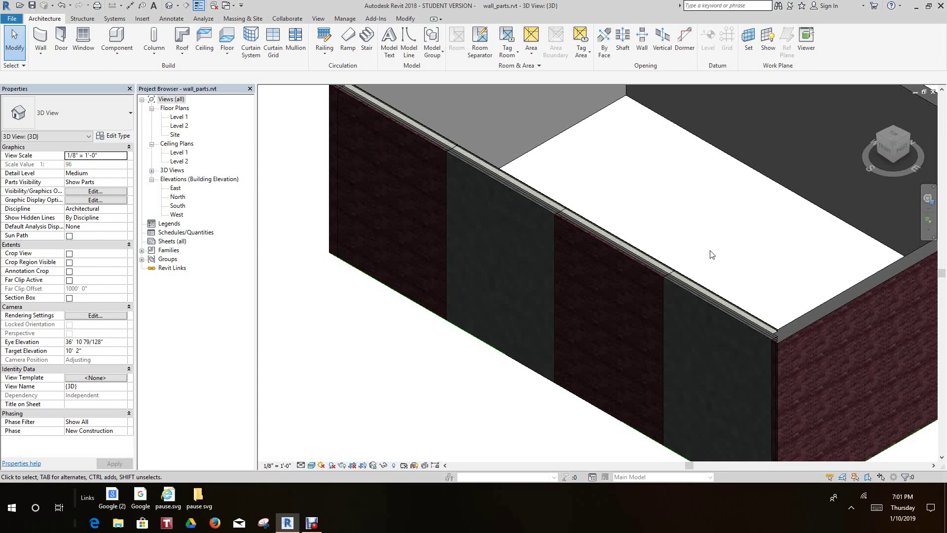
- Select both precast concrete panels and start Divide Parts on them
scroll(712, 254, "down", 1)
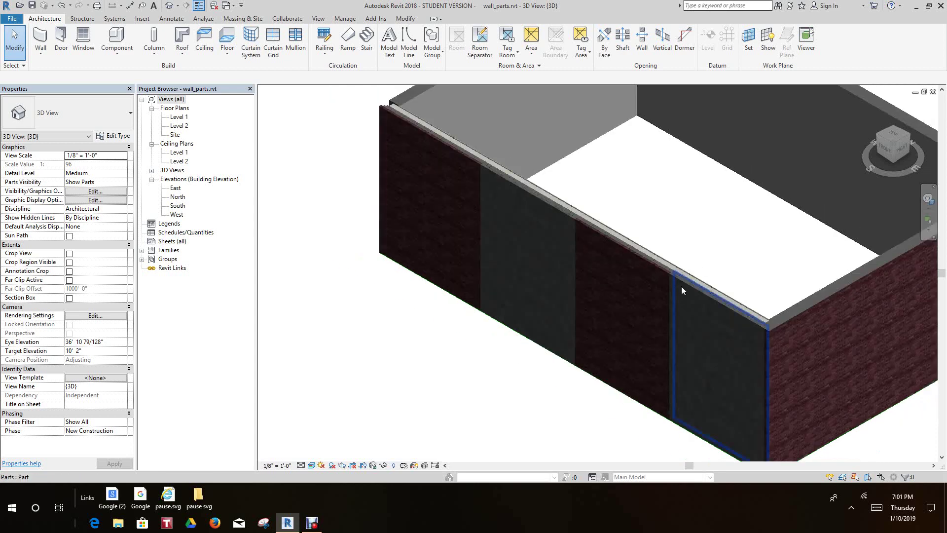
left_click(554, 230)
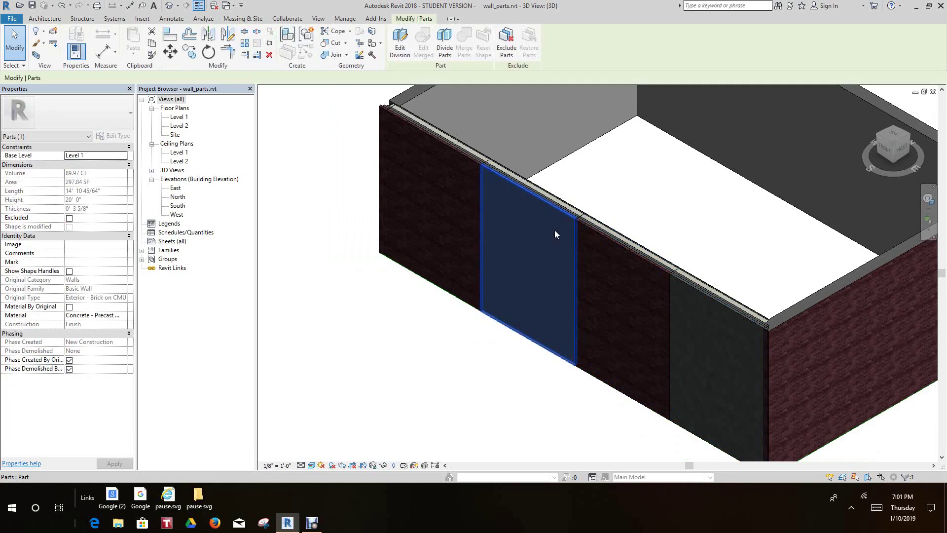
left_click(697, 358, "ctrl")
scroll(704, 227, "down", 1)
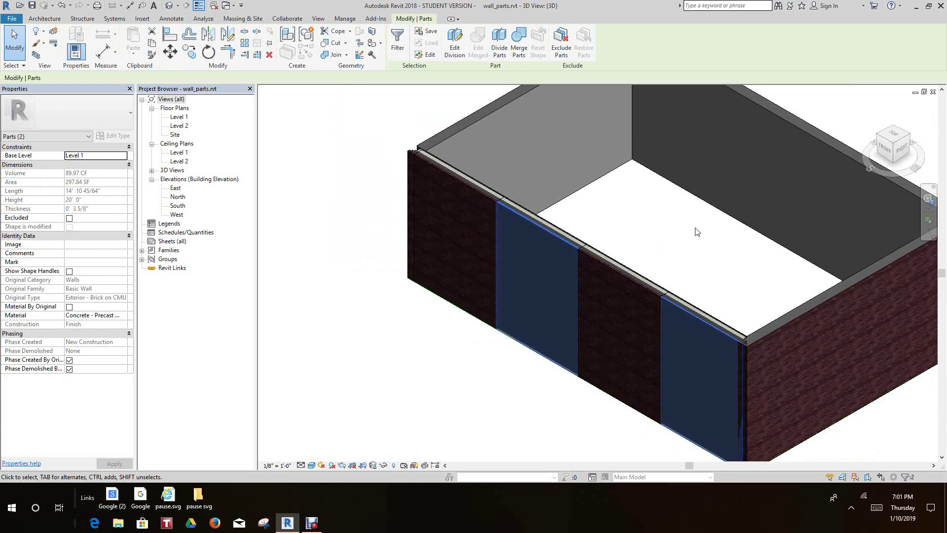
left_click(500, 41)
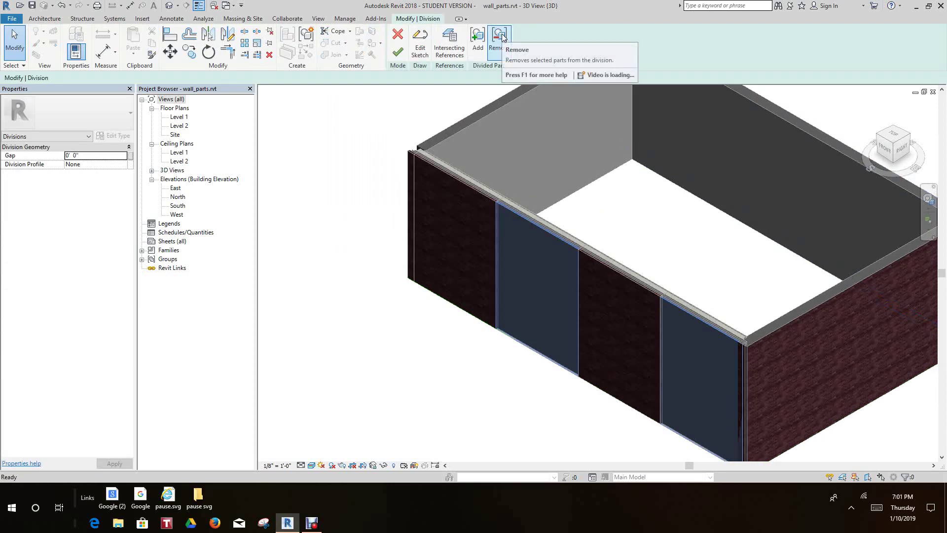
- Tick Level : Level 2 in Intersecting References as the horizontal division line
left_click(448, 56)
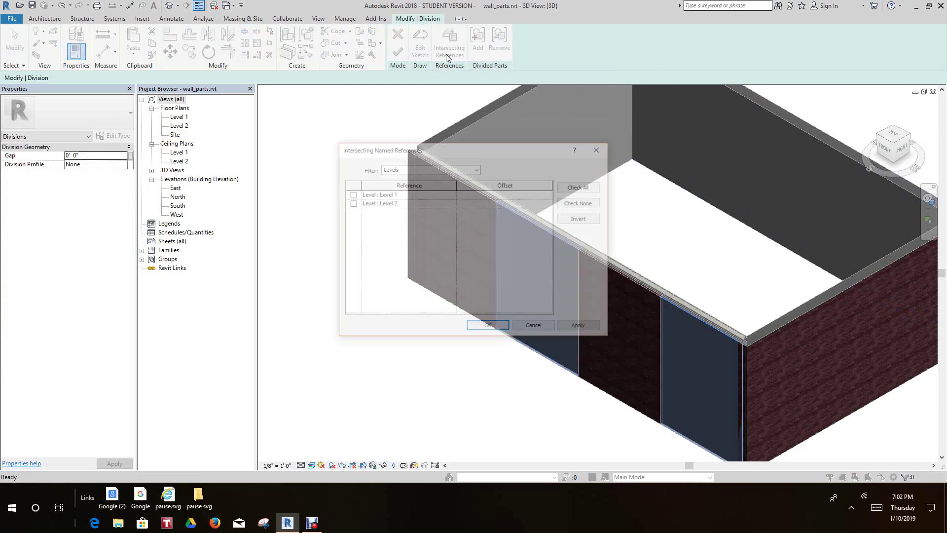
left_click_drag(457, 149, 341, 181)
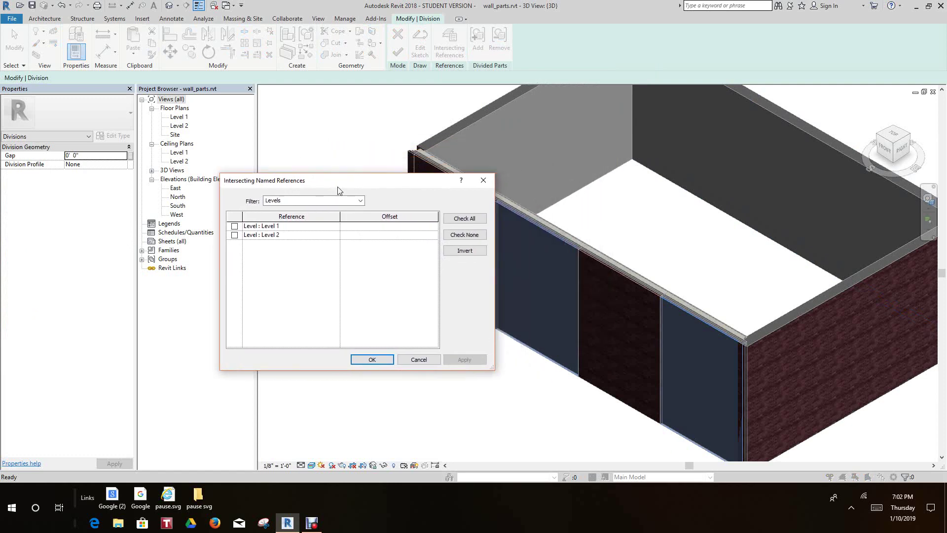
left_click(235, 235)
left_click(363, 360)
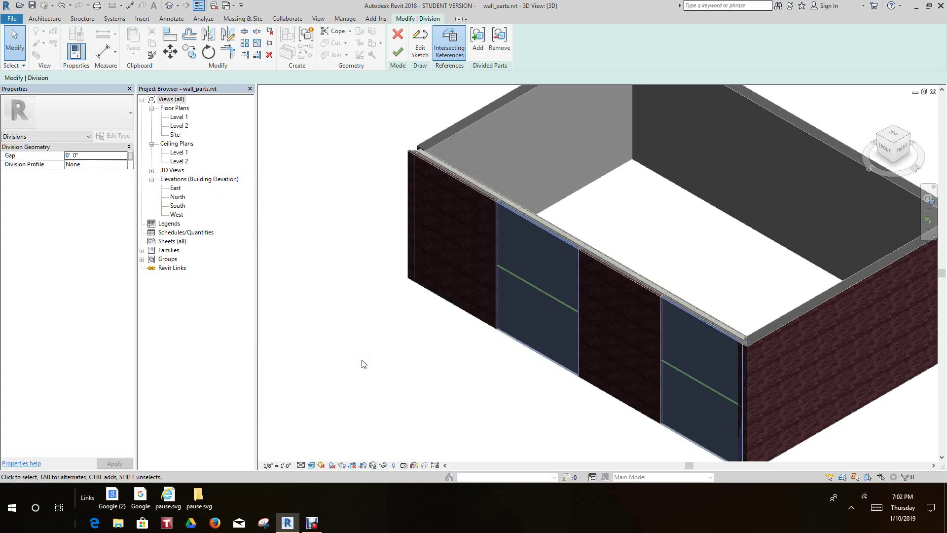
- Finish the Level 2 division and reframe the view to show the whole building
left_click(398, 51)
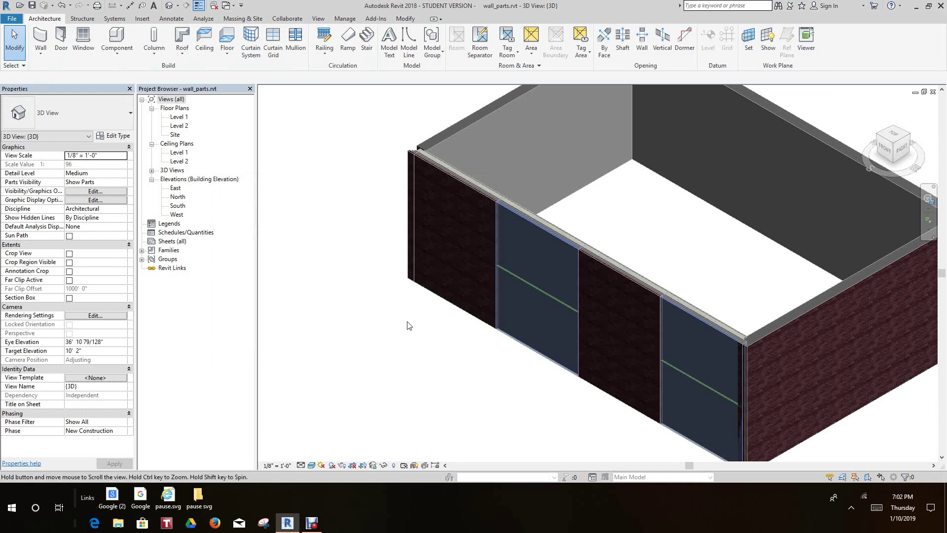
middle_click_drag(409, 325, 366, 339)
scroll(596, 223, "up", 4)
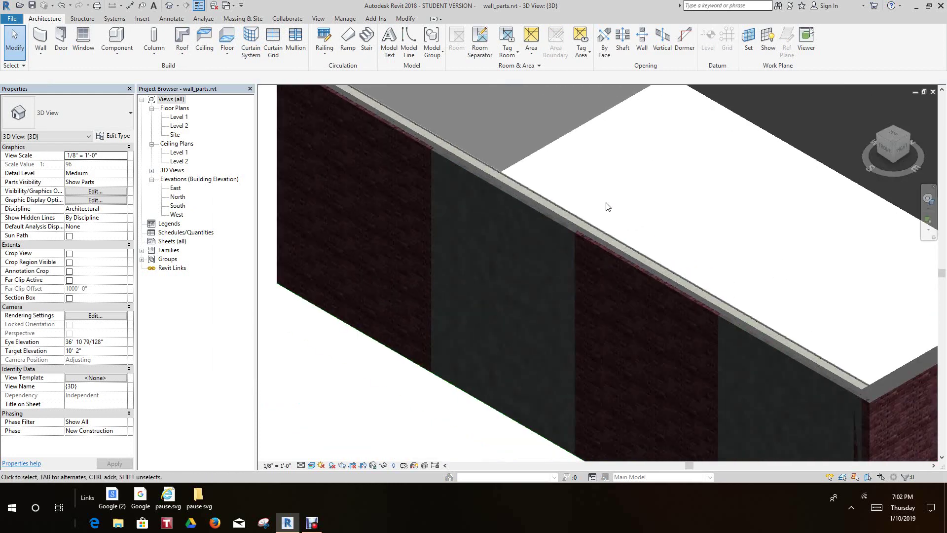
scroll(614, 194, "down", 4)
scroll(614, 192, "up", 2)
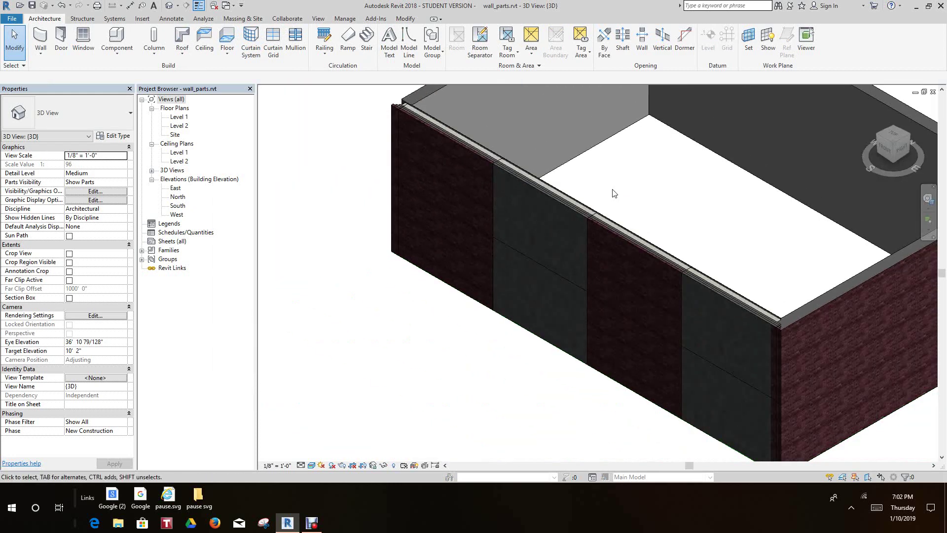
scroll(599, 223, "down", 4)
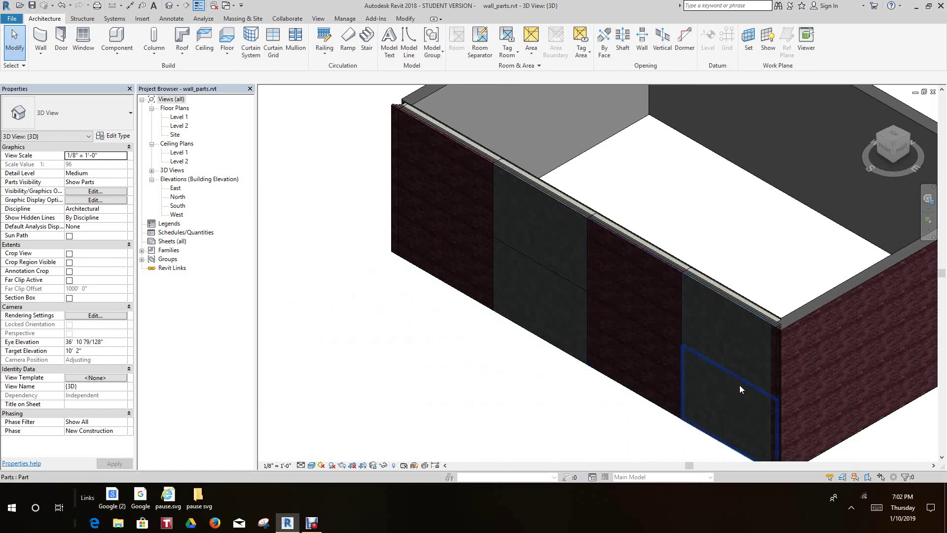
scroll(730, 395, "up", 3)
scroll(679, 361, "down", 3)
scroll(629, 280, "up", 5)
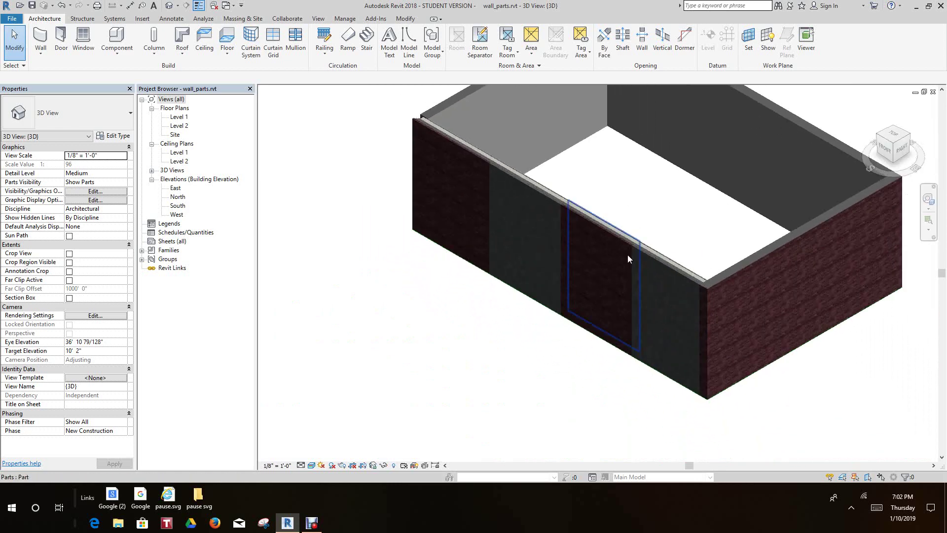
scroll(691, 328, "down", 3)
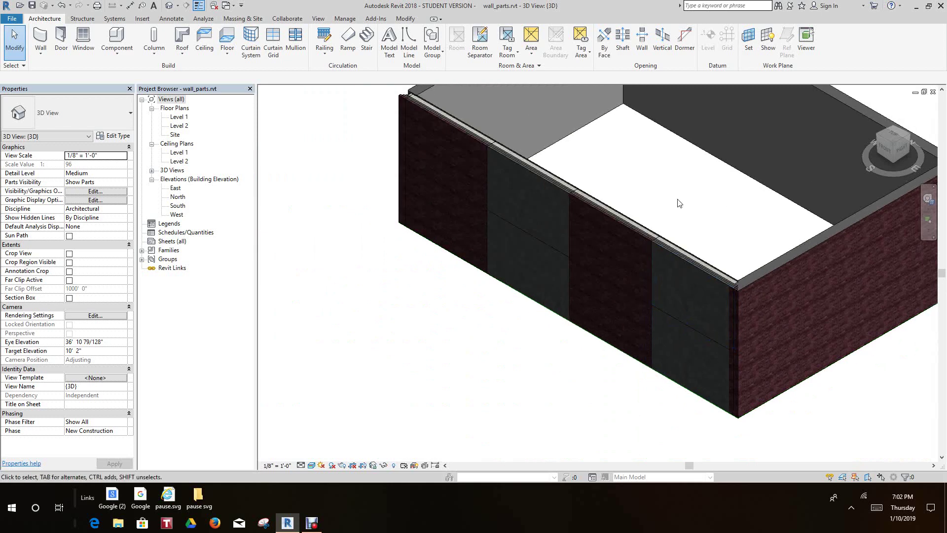
middle_click_drag(676, 201, 692, 255)
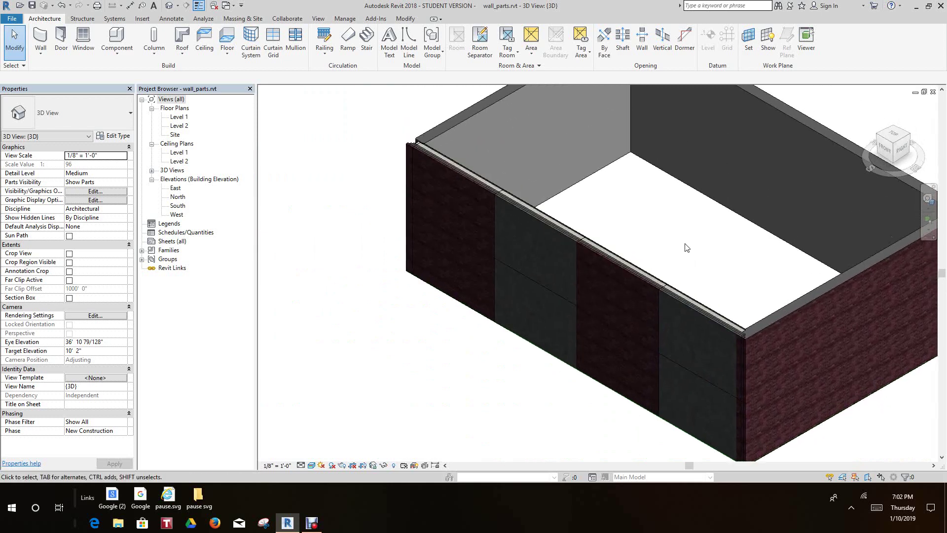
scroll(689, 237, "down", 1)
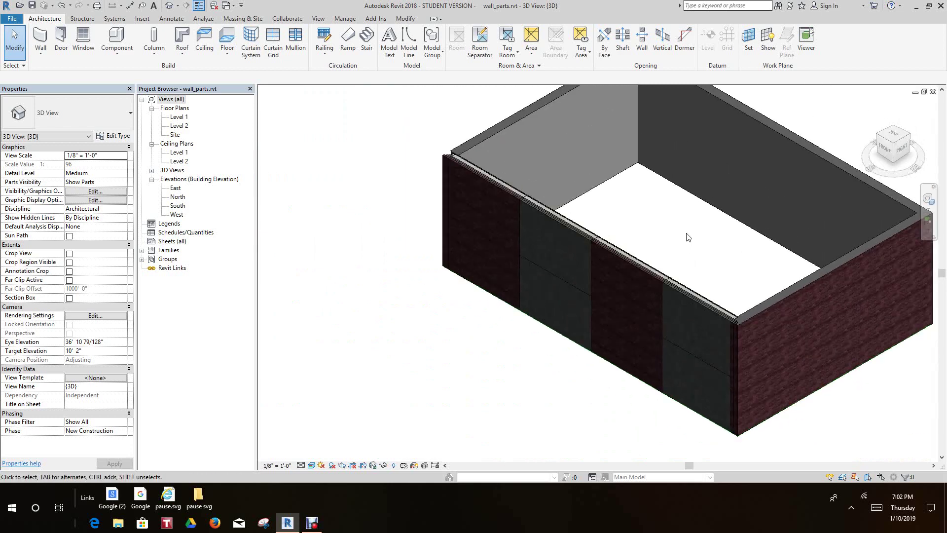
middle_click_drag(688, 237, 676, 270)
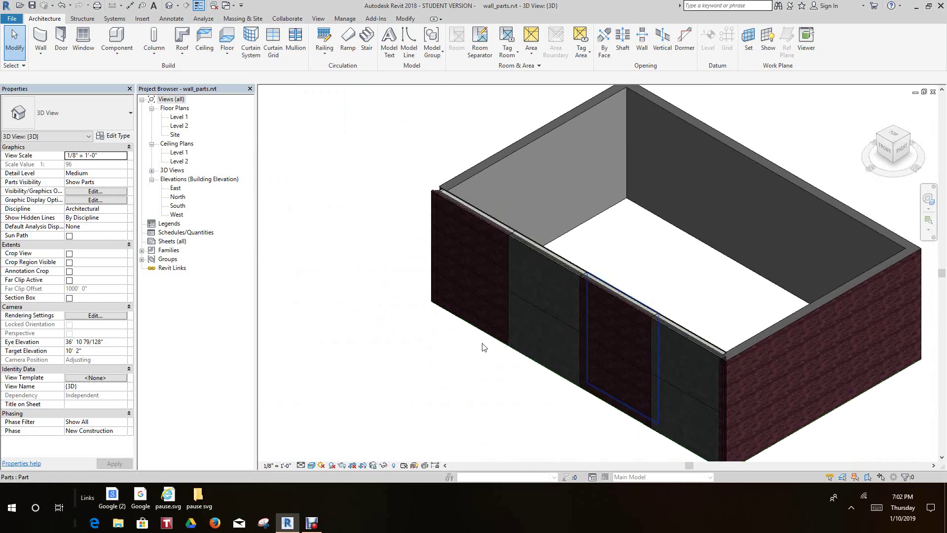
- Switch the 3D view to Wireframe and frame the south wall parts
left_click(311, 465)
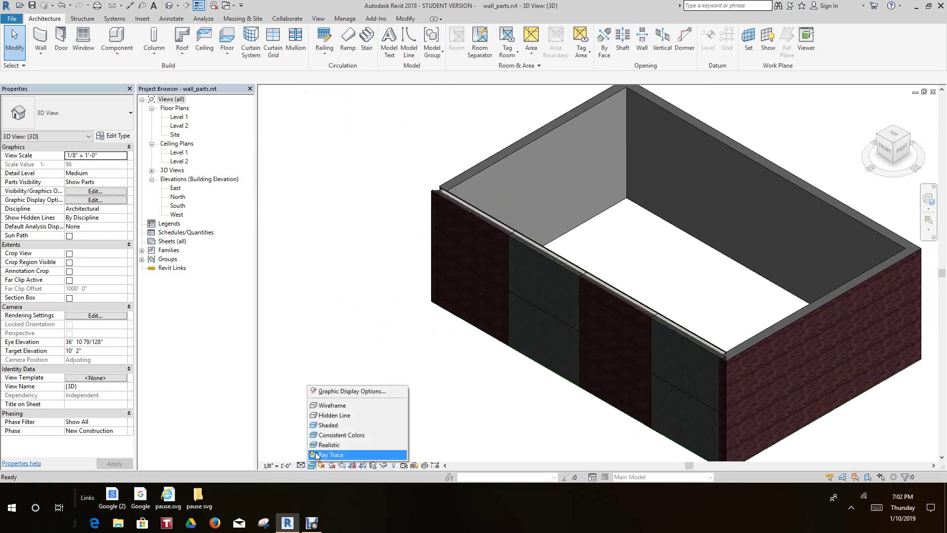
left_click(328, 405)
scroll(643, 316, "up", 2)
middle_click_drag(643, 316, 542, 276)
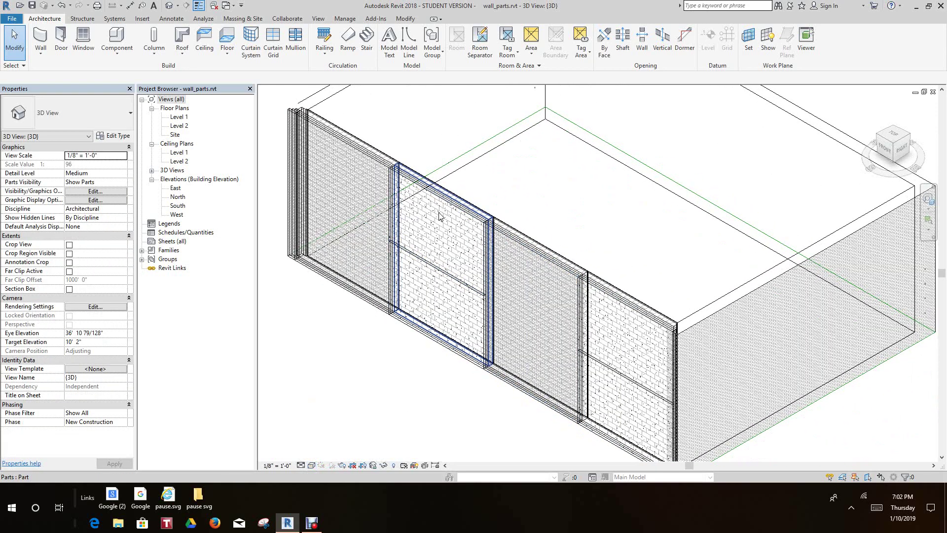
scroll(459, 404, "down", 2)
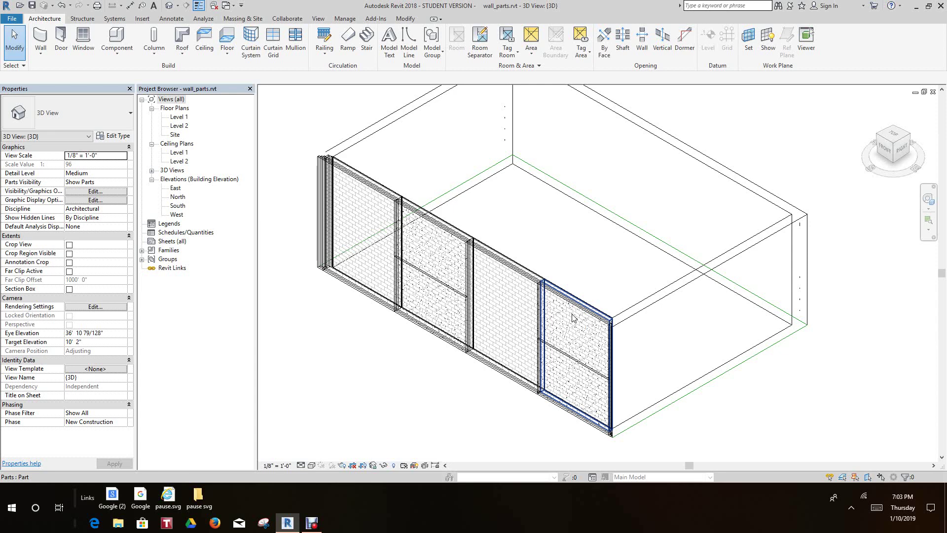
- Clear the part selection and recentre the view on the south wall
scroll(313, 395, "down", 2)
left_click(313, 395)
scroll(312, 395, "up", 4)
scroll(335, 413, "down", 2)
scroll(326, 402, "up", 2)
middle_click_drag(326, 403, 314, 393)
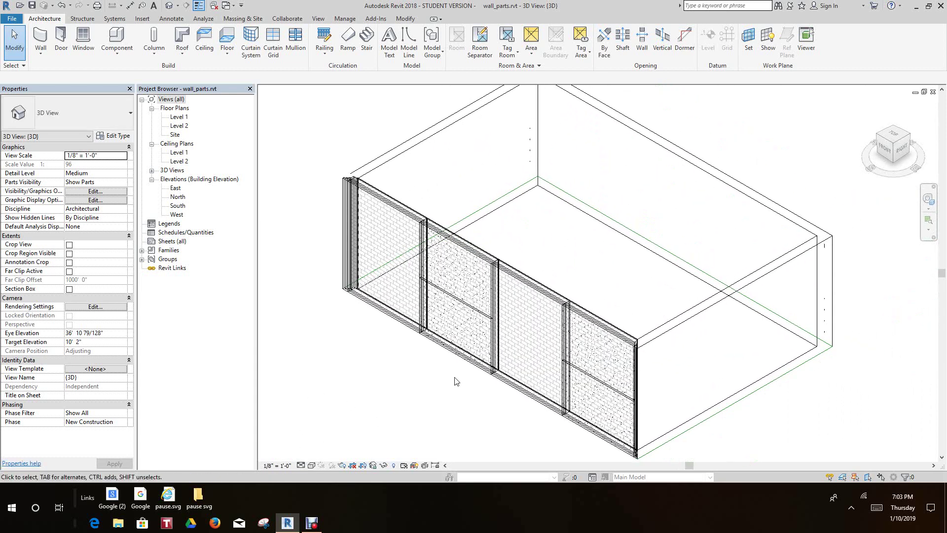
left_click(495, 285)
left_click(607, 362)
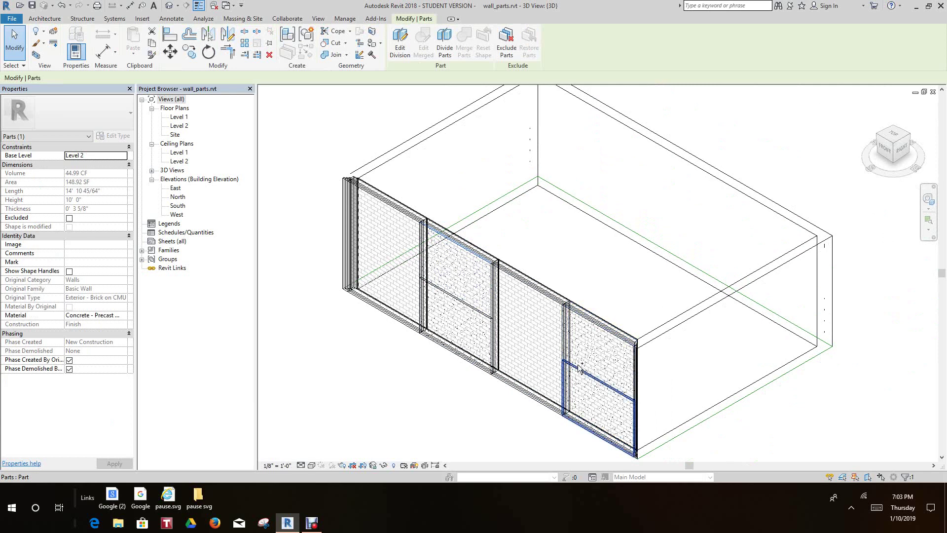
- Select both upper precast concrete panel parts and open their Material browser
scroll(579, 358, "up", 3)
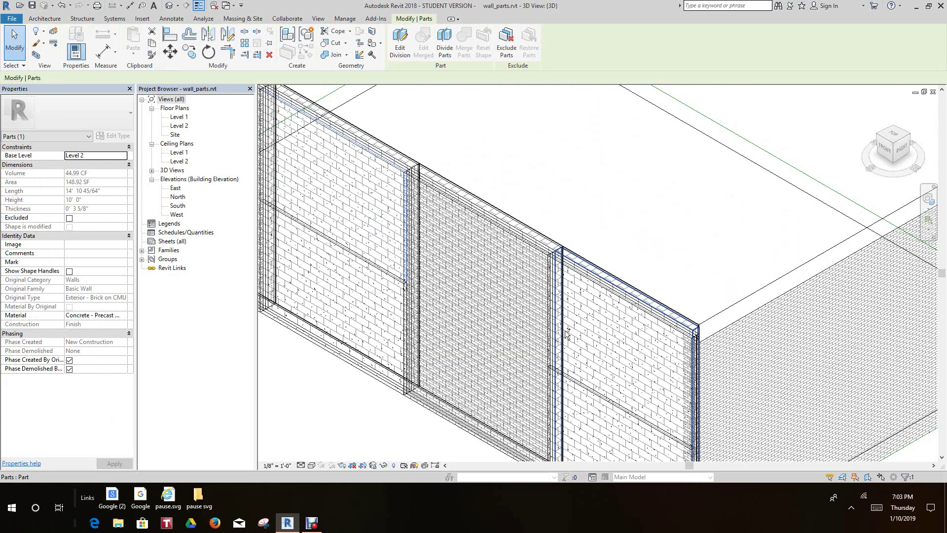
left_click(574, 322)
left_click(590, 303, "ctrl")
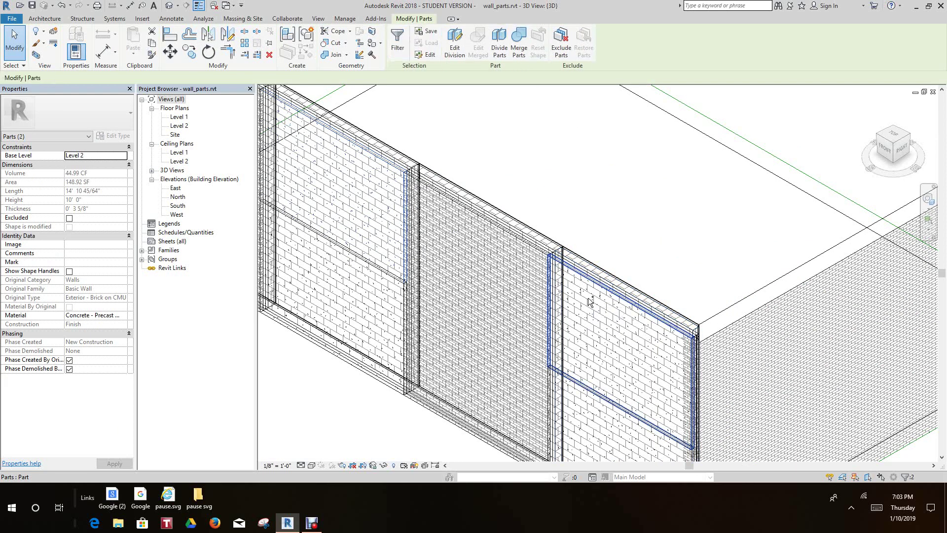
scroll(550, 355, "down", 5)
scroll(476, 121, "up", 5)
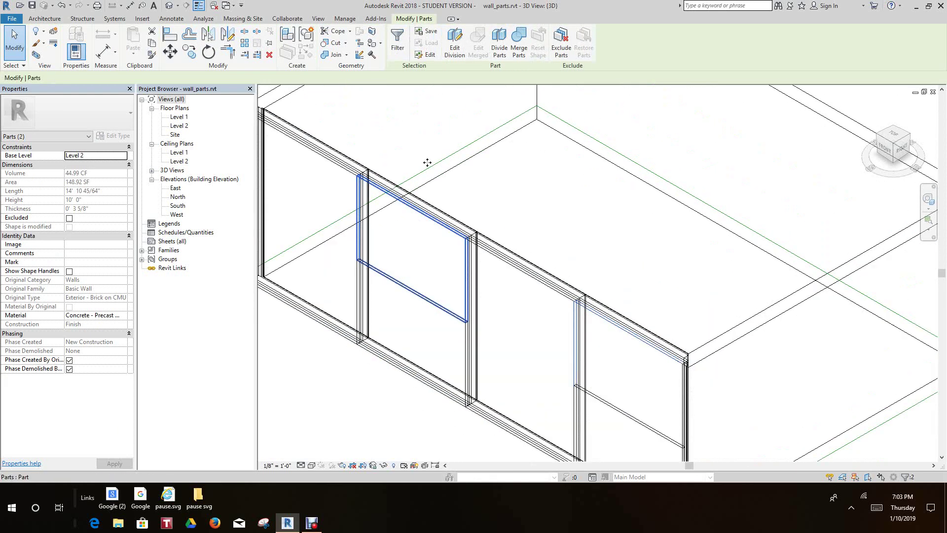
scroll(555, 203, "up", 2)
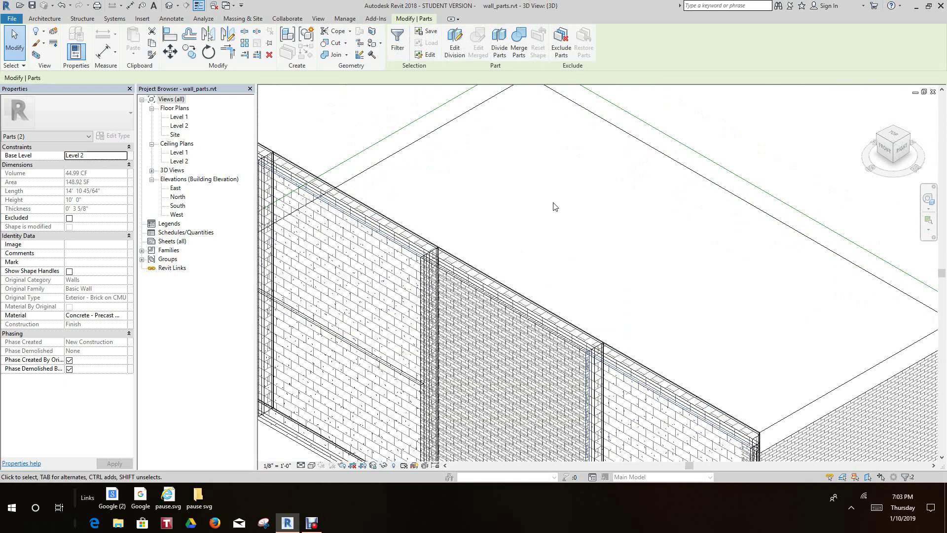
middle_click_drag(555, 202, 571, 163)
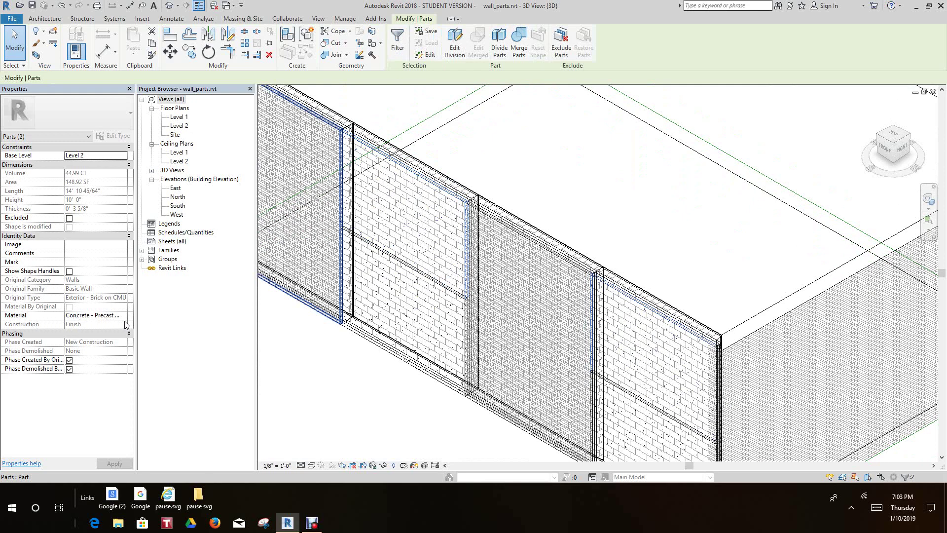
left_click(124, 316)
- Search 'stone' in the Material Browser and choose Masonry - Stone
left_click(124, 316)
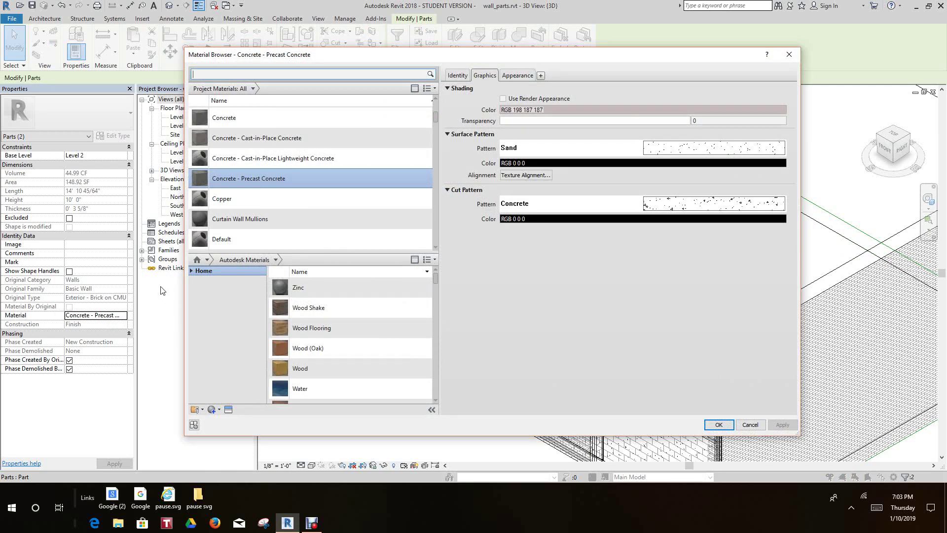
type("stone")
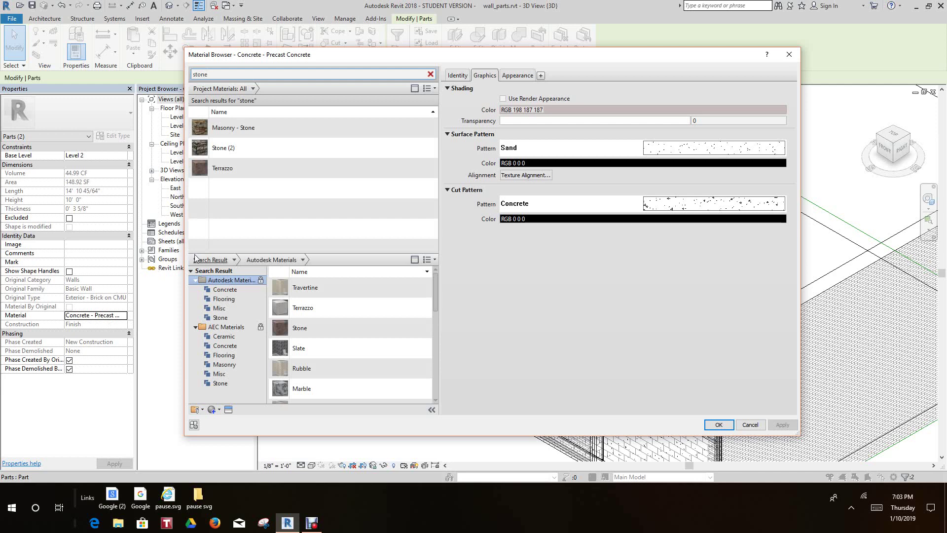
left_click(227, 129)
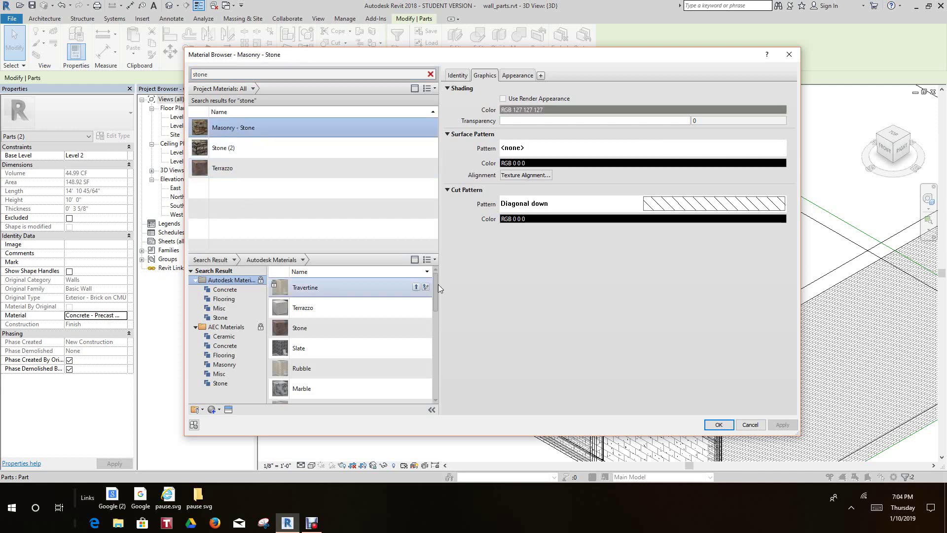
- Apply Masonry - Stone to both upper panel parts
left_click(711, 426)
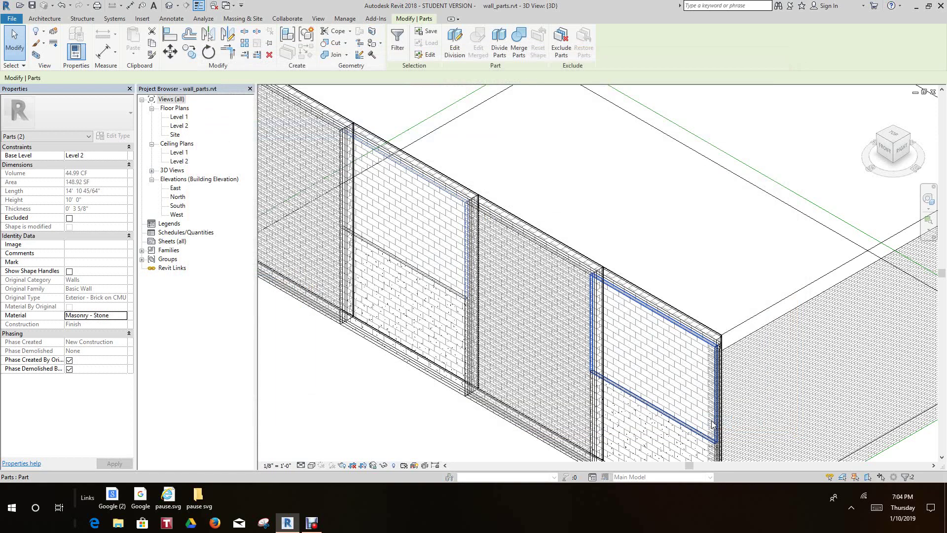
scroll(435, 412, "down", 3)
scroll(343, 427, "up", 2)
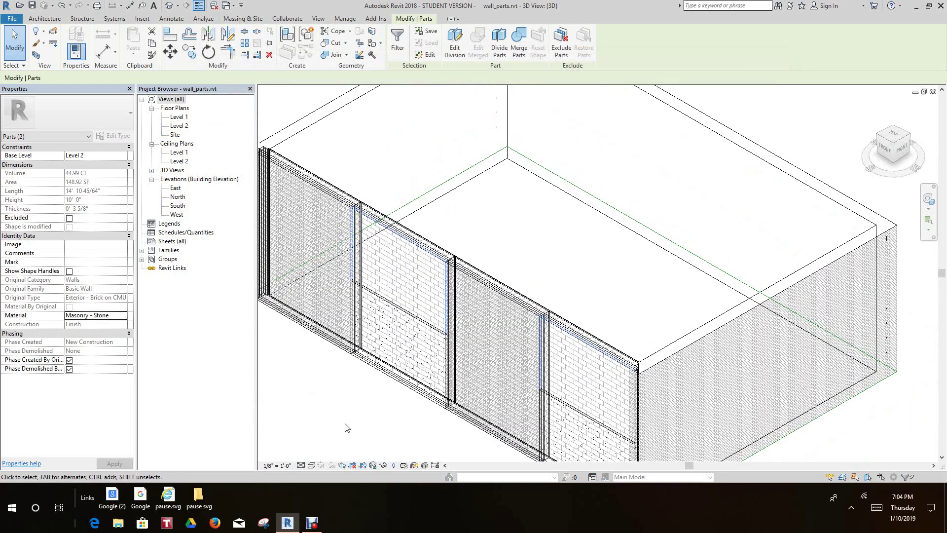
- Set the view to the Realistic visual style, deselect the parts, and frame the south wall
left_click(312, 466)
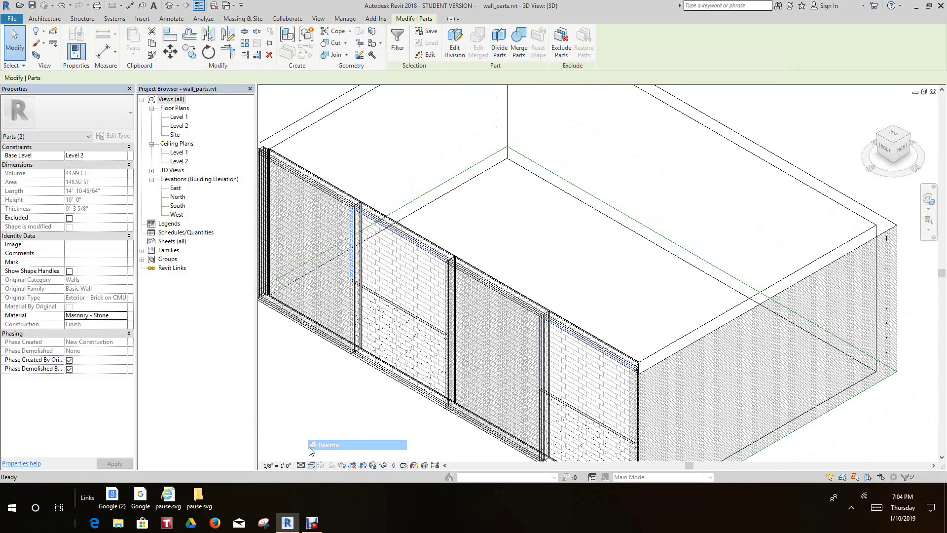
left_click(316, 445)
left_click(302, 433)
scroll(518, 266, "up", 3)
middle_click_drag(518, 265, 567, 212)
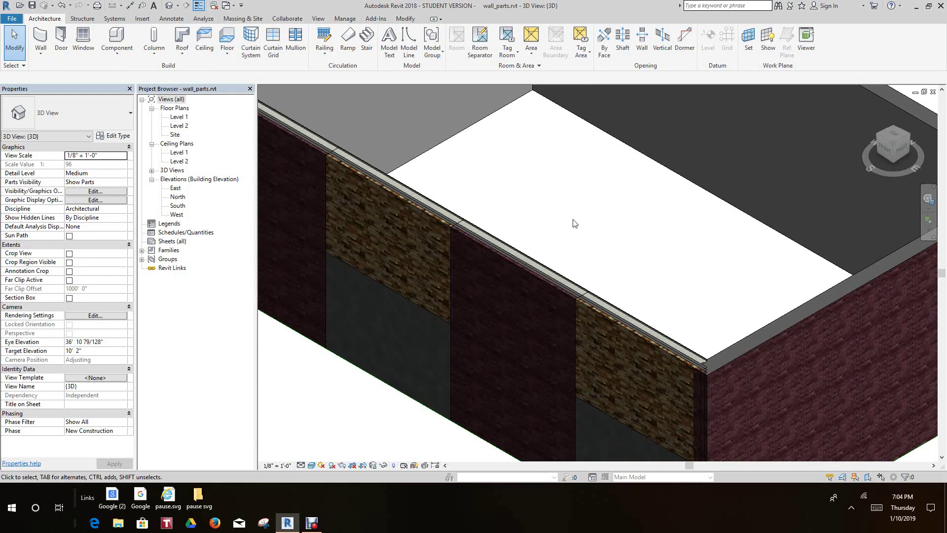
scroll(575, 223, "down", 5)
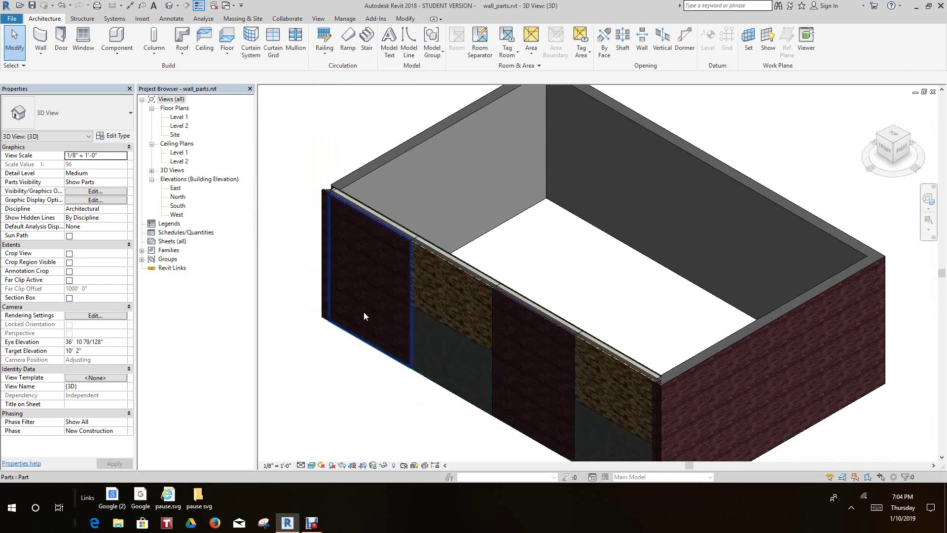
- Select the first upper stone panel and turn on Show Shape Handles
scroll(453, 262, "up", 2)
left_click(469, 295)
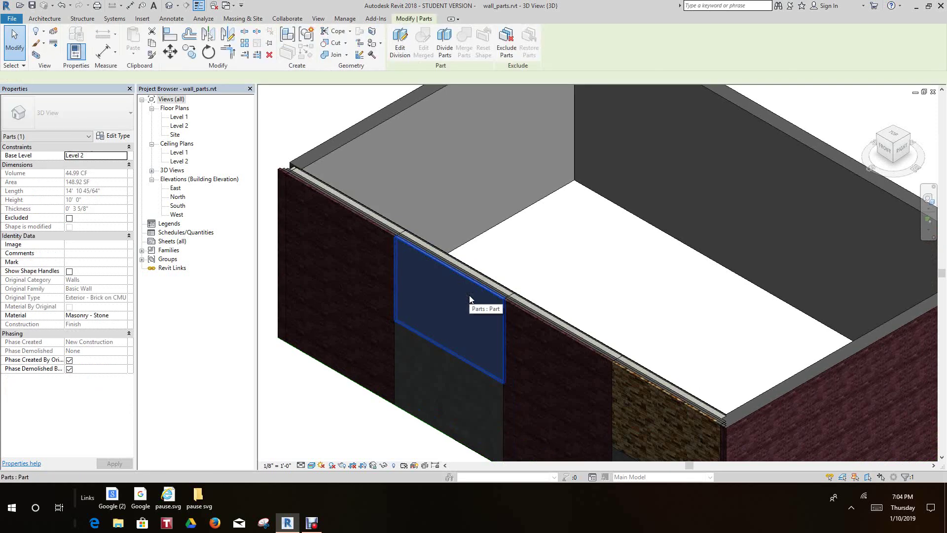
left_click(69, 272)
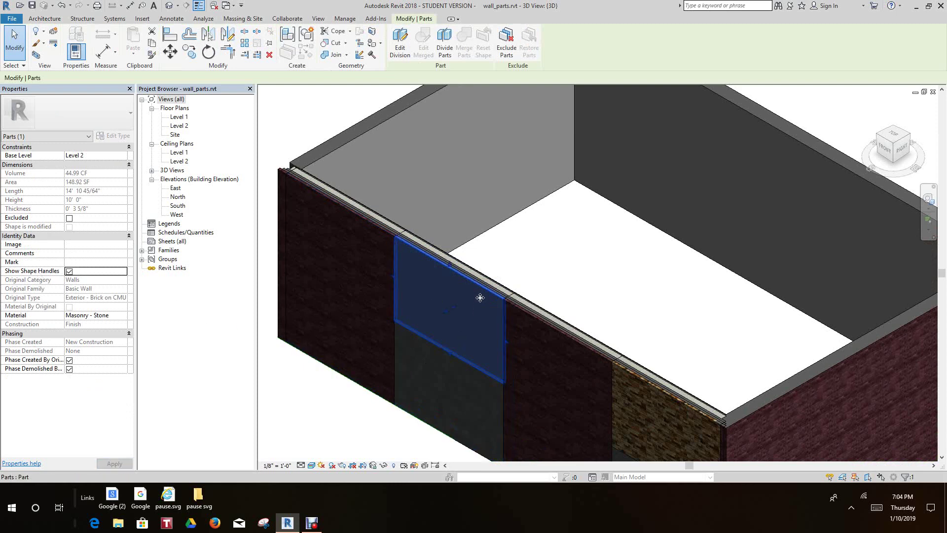
scroll(498, 227, "up", 5)
middle_click_drag(469, 245, 528, 190)
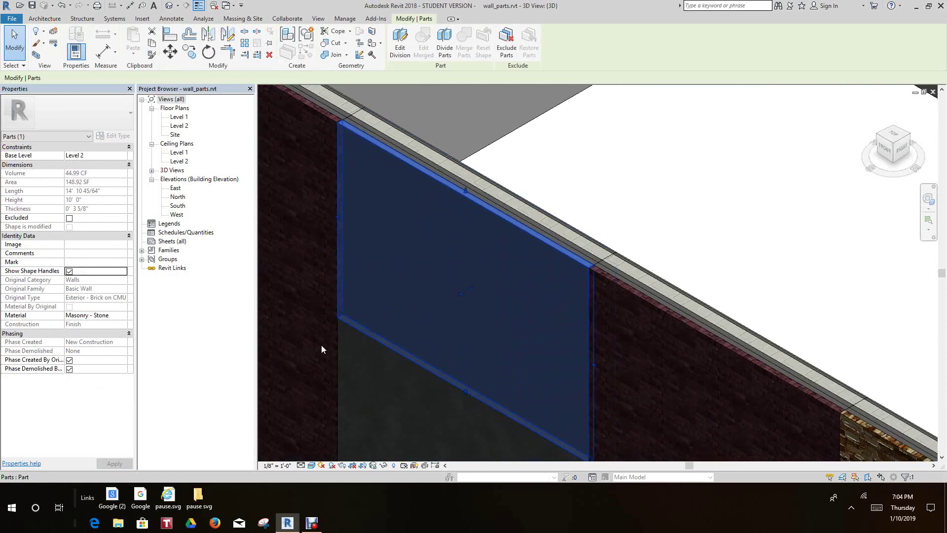
scroll(410, 321, "down", 3)
scroll(435, 232, "up", 4)
scroll(435, 233, "up", 2)
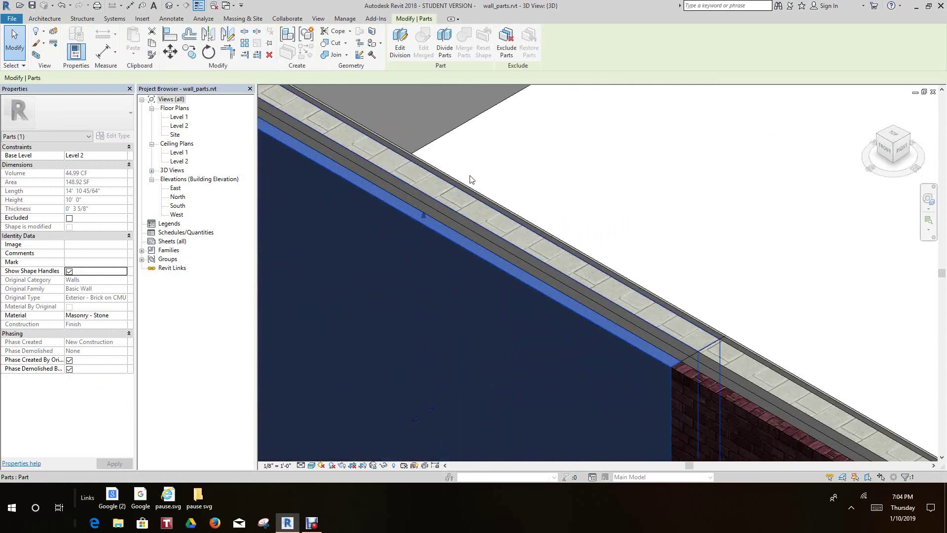
left_click(488, 158)
- Drag the panel's top face down and set its temporary dimension to 3 10, making it 6' 2" tall
left_click(454, 253)
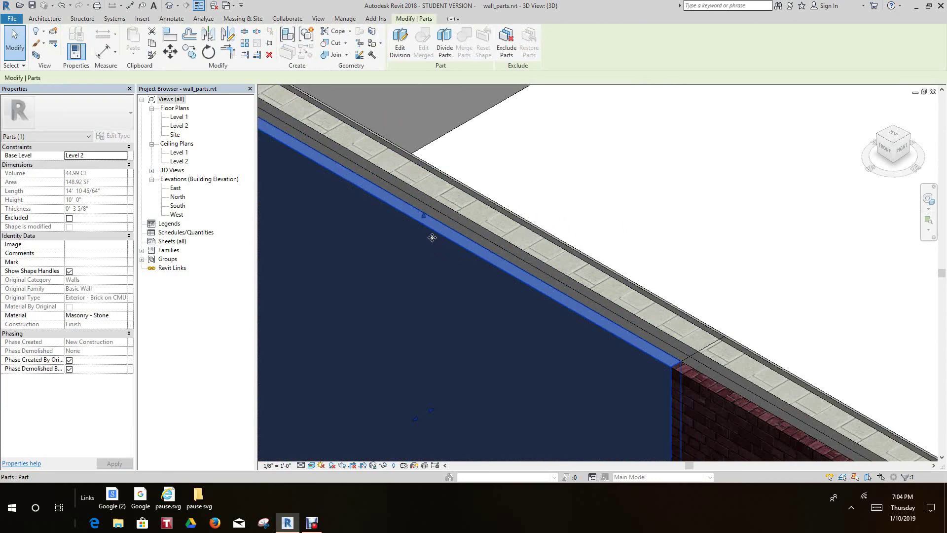
left_click_drag(423, 215, 422, 294)
scroll(422, 294, "down", 2)
scroll(637, 325, "up", 2)
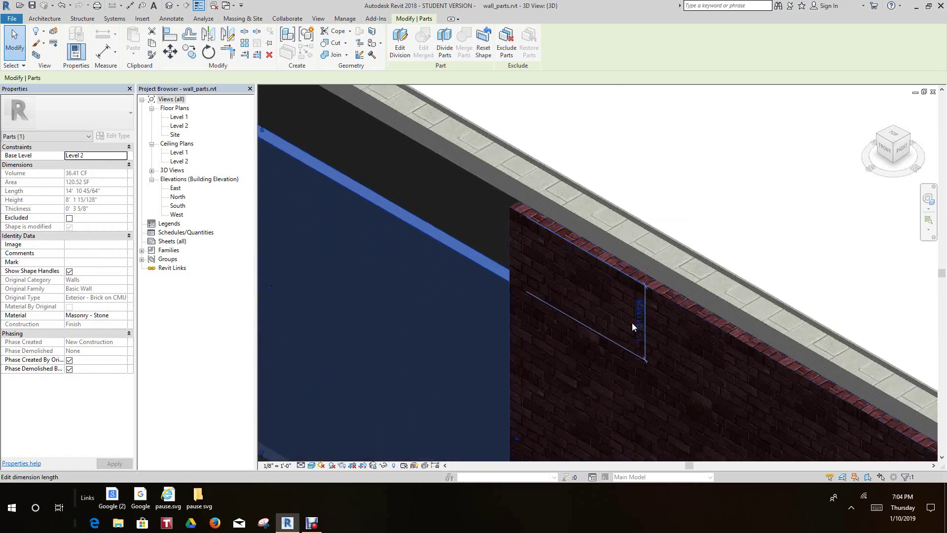
left_click(641, 321)
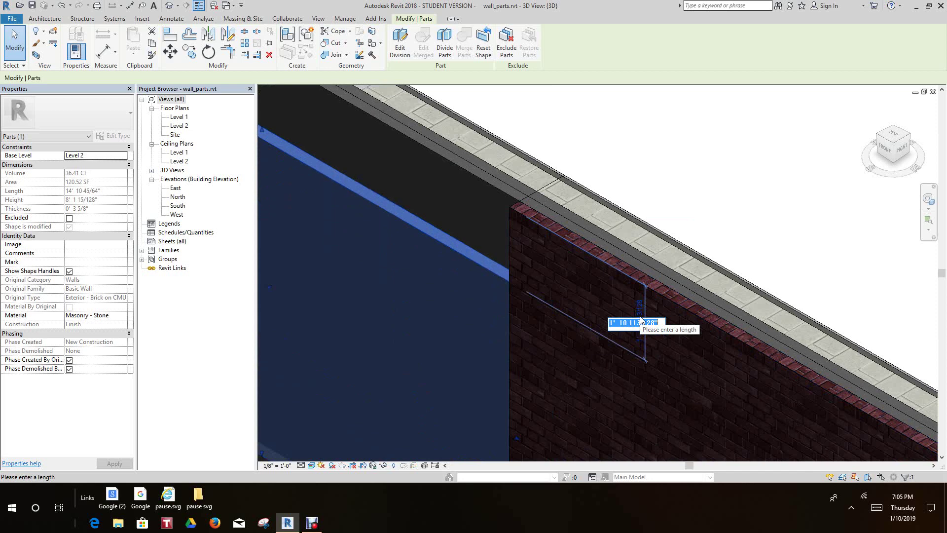
type("3 10")
key("Return")
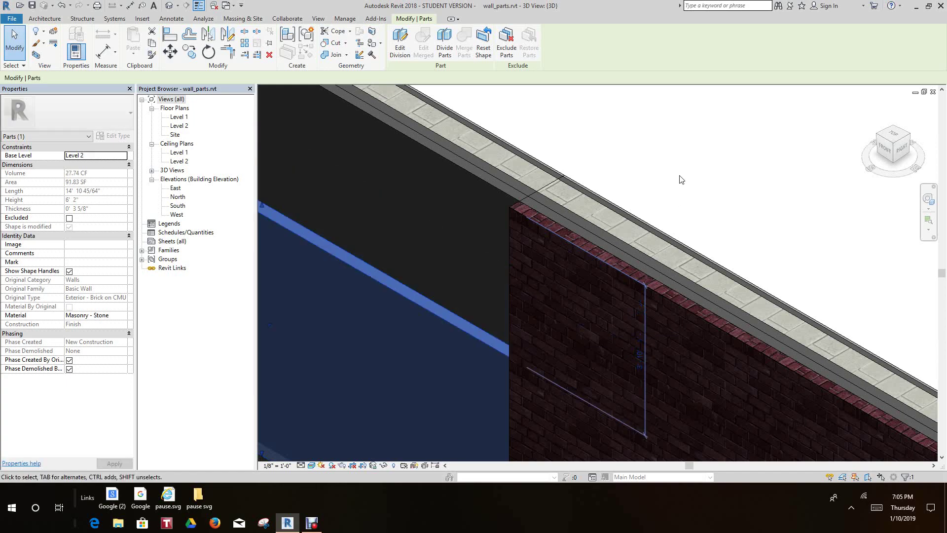
- Lower the second stone panel's top face with shape handles, setting its temporary dimension to 3
left_click(681, 179)
scroll(699, 255, "down", 2)
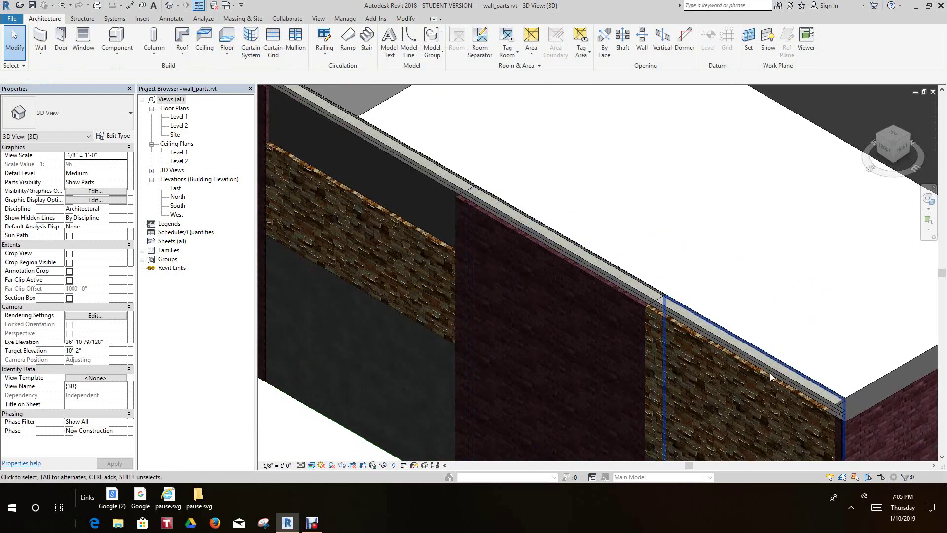
scroll(704, 265, "down", 2)
left_click(691, 279)
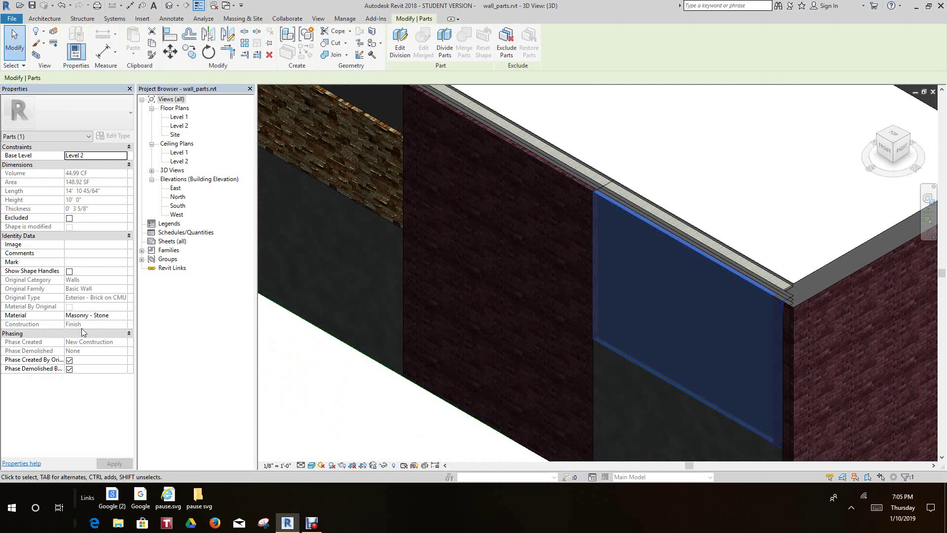
left_click(69, 271)
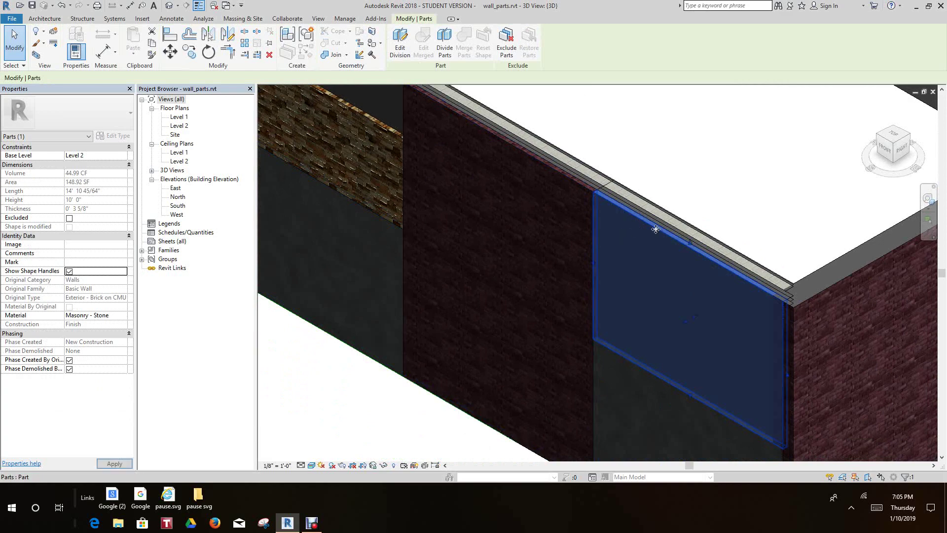
scroll(723, 235, "up", 5)
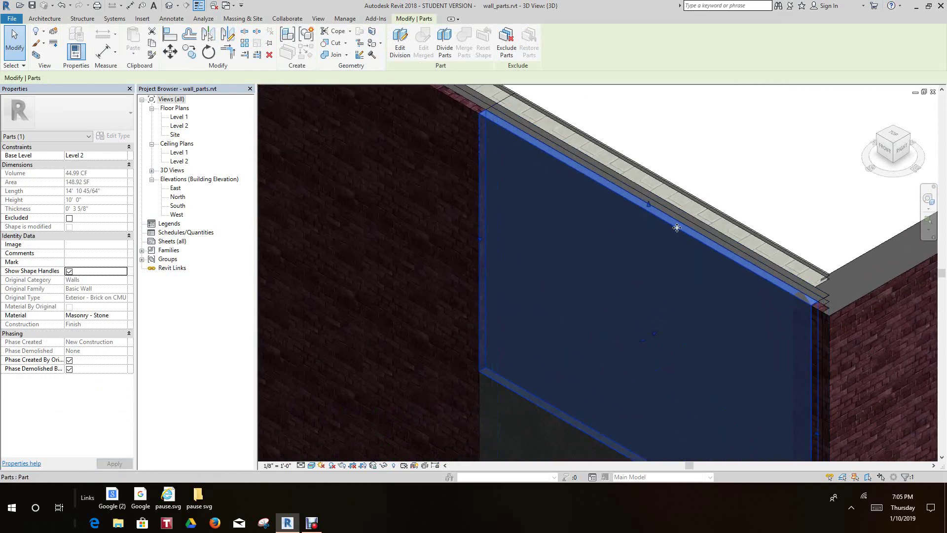
left_click_drag(638, 200, 636, 253)
middle_click_drag(636, 253, 425, 161)
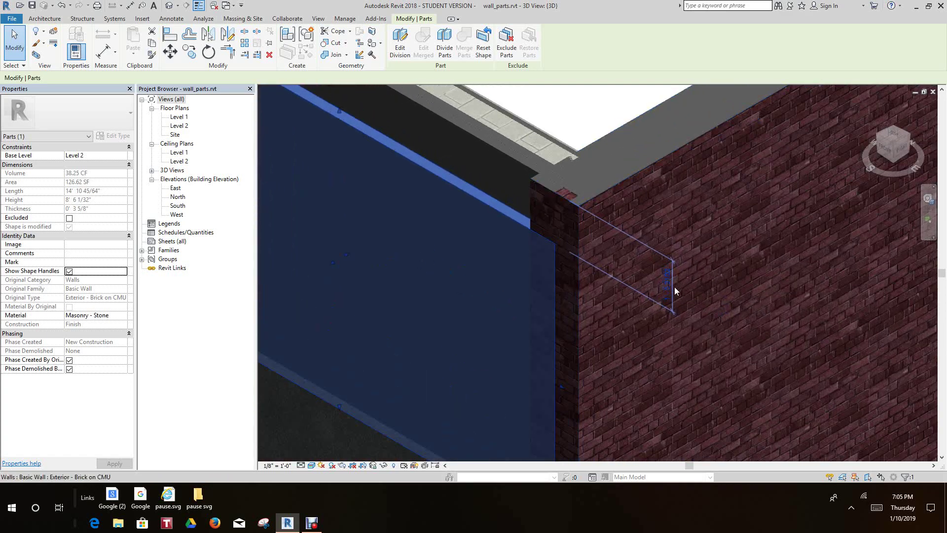
left_click(664, 285)
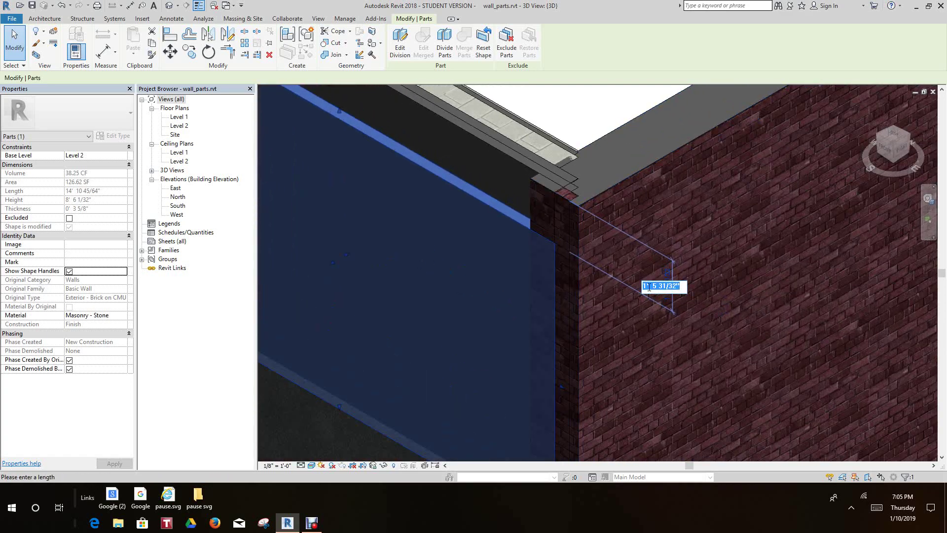
type("3 10")
key("Return")
left_click(553, 108)
scroll(626, 237, "down", 10)
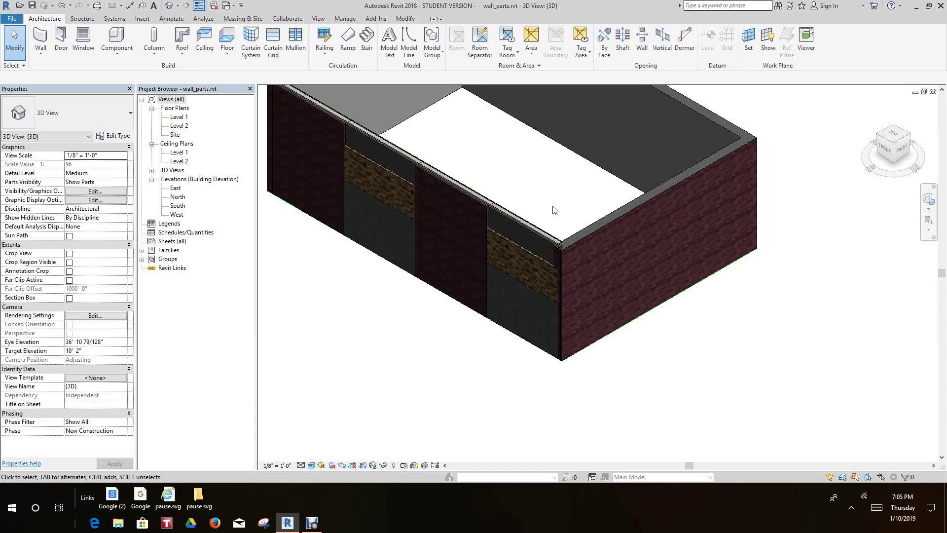
scroll(401, 328, "down", 3)
mouse_move(381, 359)
middle_mouse_down()
mouse_move(367, 387)
mouse_move(377, 358)
middle_mouse_up()
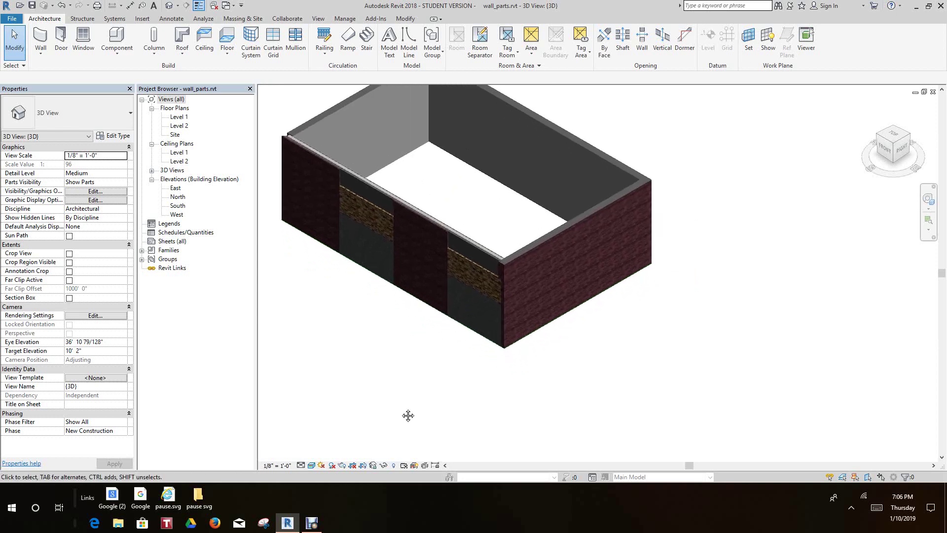
scroll(408, 415, "up", 2)
middle_click_drag(362, 392, 386, 426)
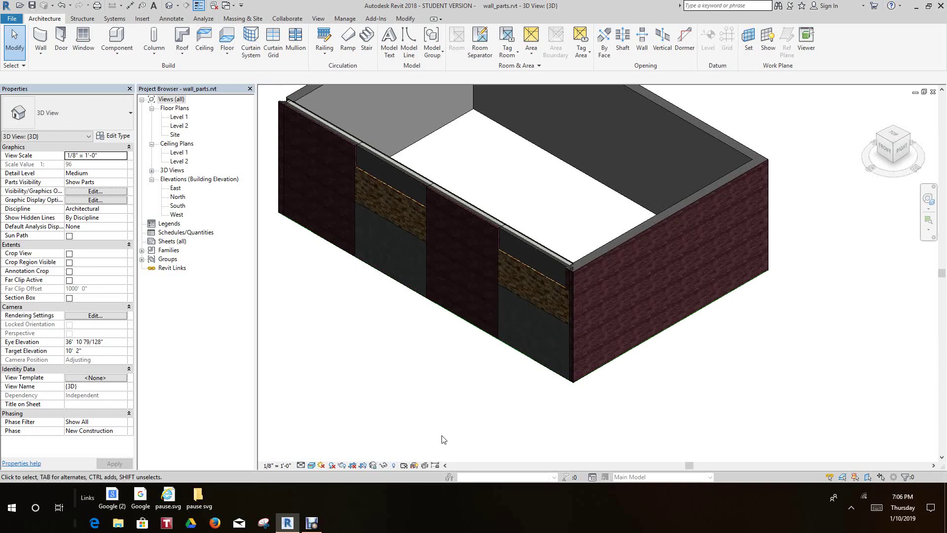
scroll(642, 387, "down", 2)
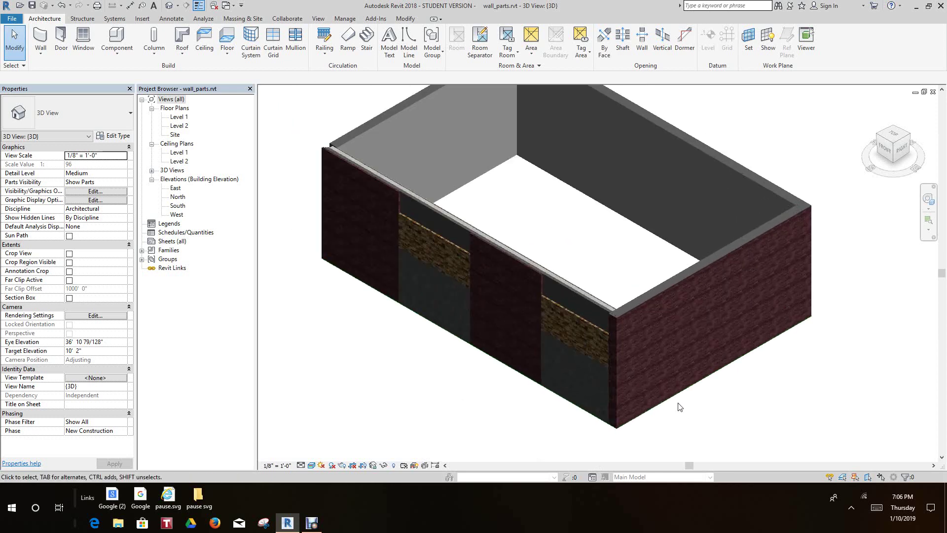
scroll(601, 359, "up", 3)
scroll(601, 356, "up", 2)
scroll(579, 261, "down", 2)
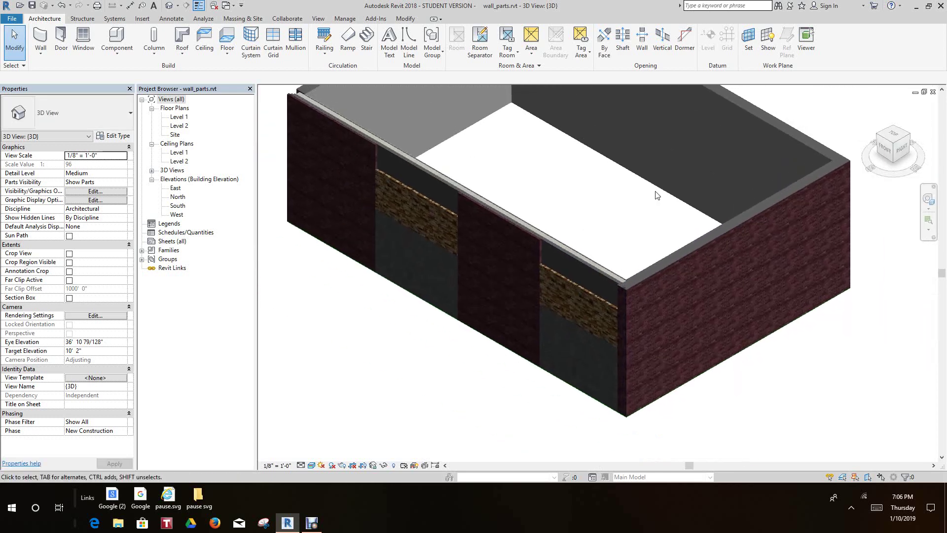
left_click(894, 150)
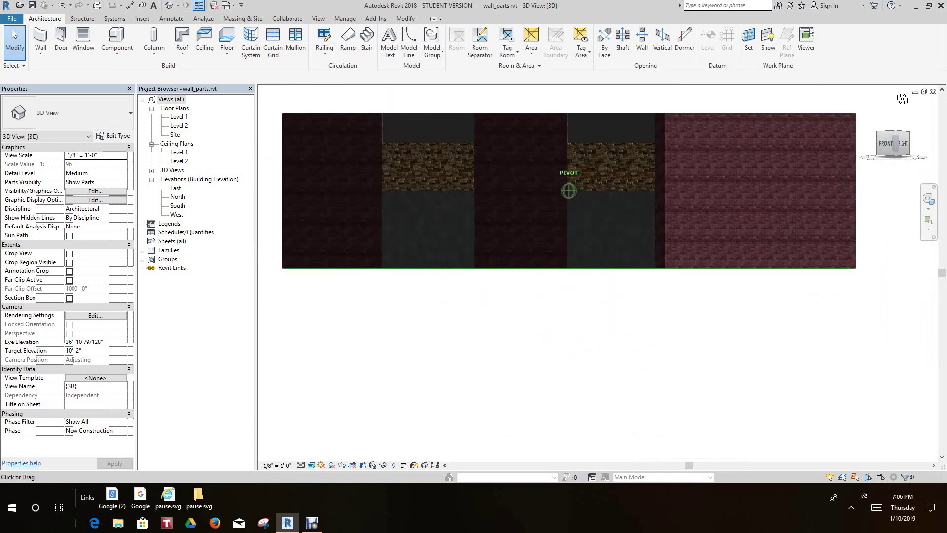
left_click_drag(904, 123, 900, 148)
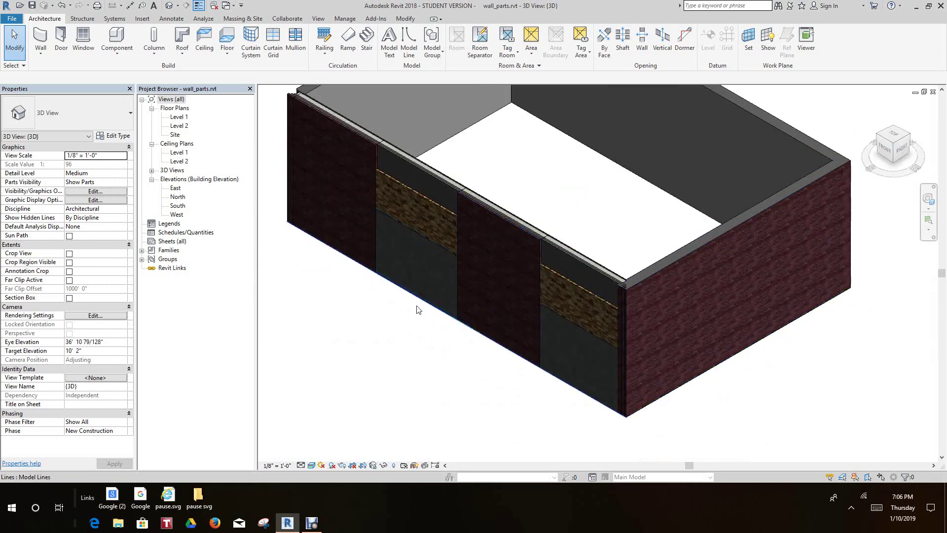
middle_click_drag(418, 319, 425, 352)
scroll(425, 351, "up", 1)
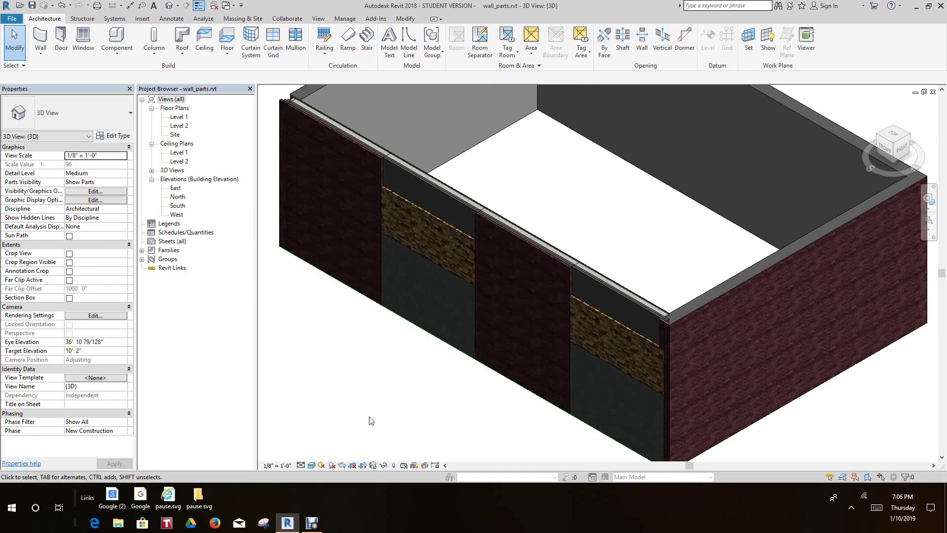
scroll(370, 422, "down", 3)
scroll(395, 365, "up", 4)
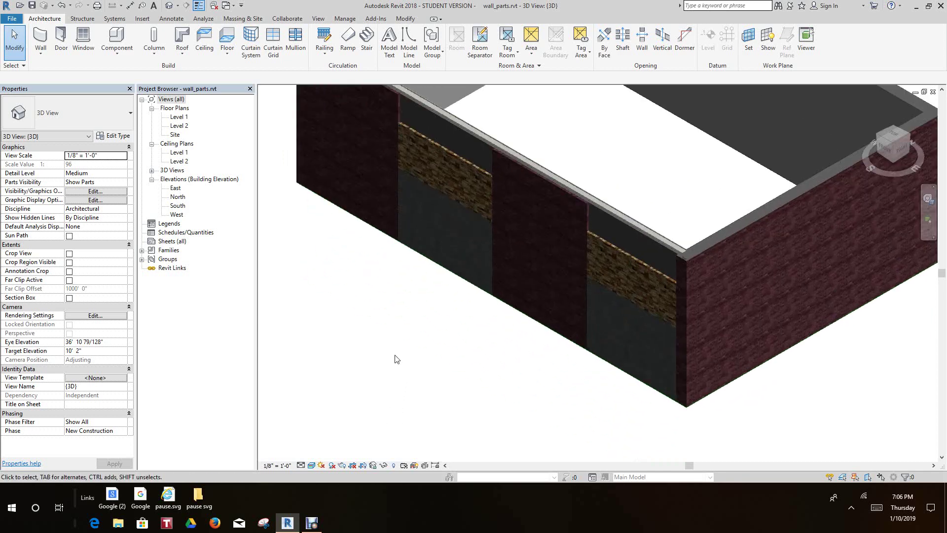
- Assign Masonry - Brick to the lower concrete part beneath the left stone panel
left_click(422, 243)
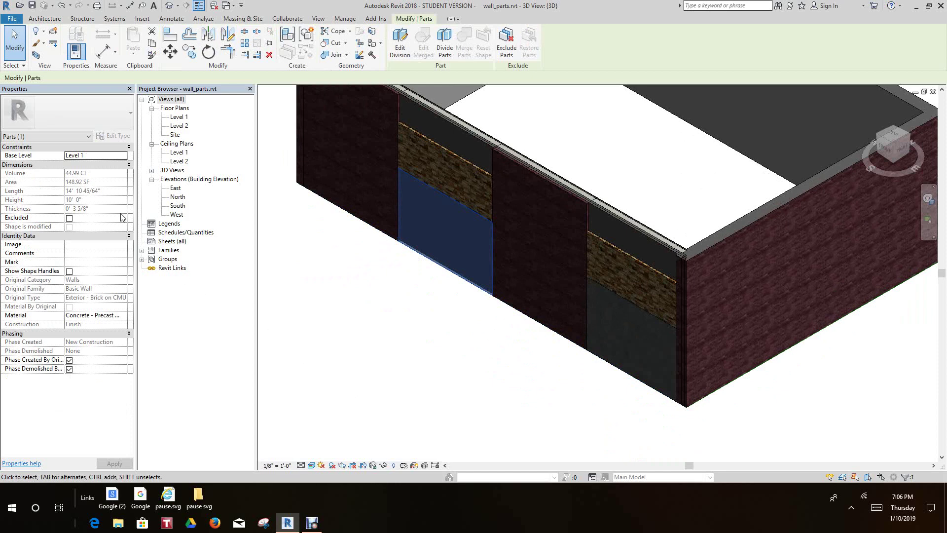
left_click(127, 318)
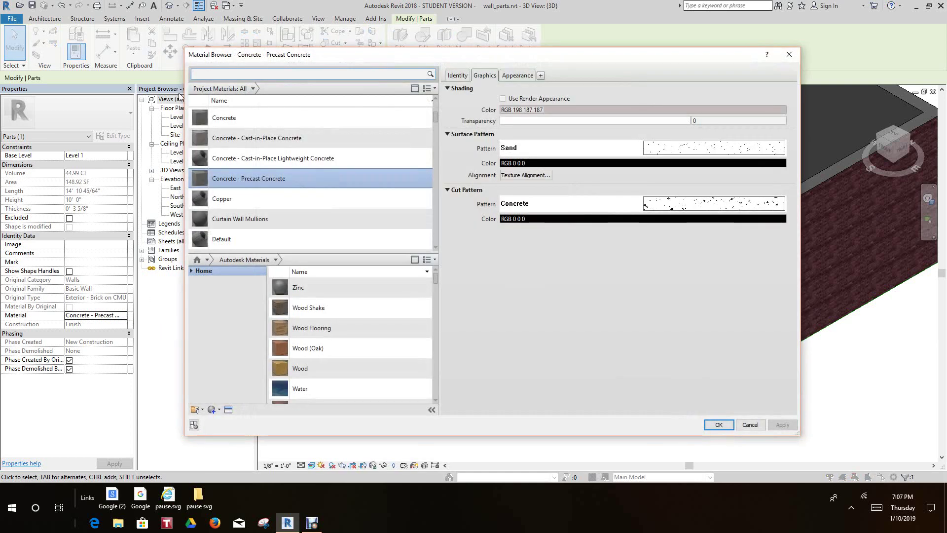
type("maso")
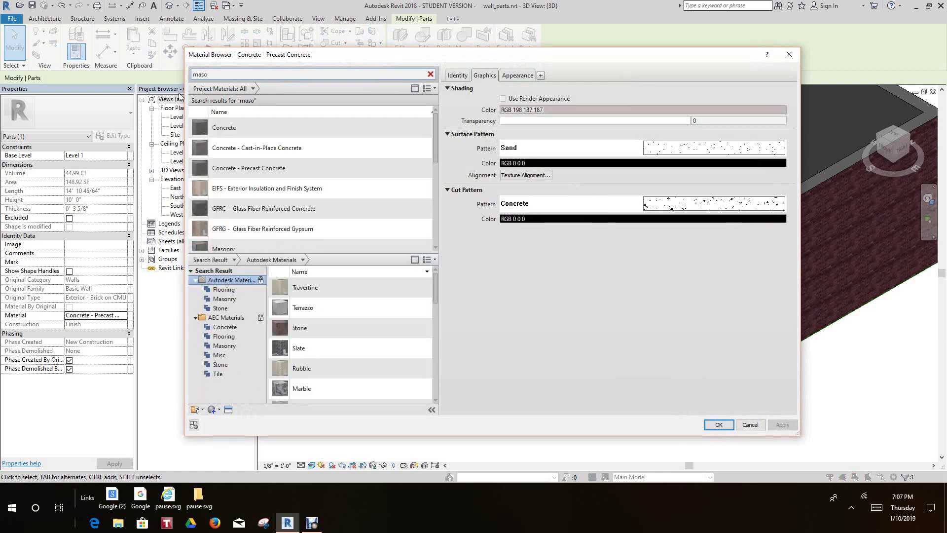
type("nry bri")
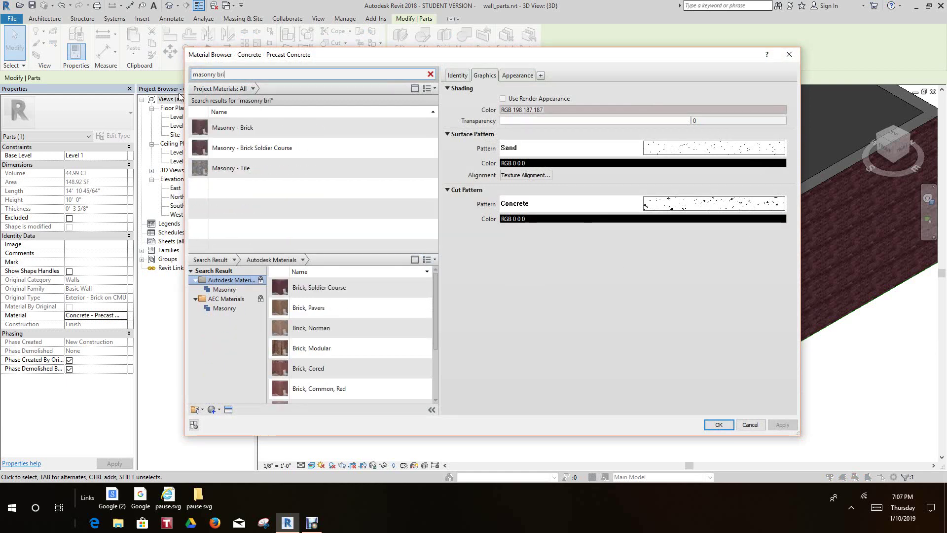
left_click(235, 129)
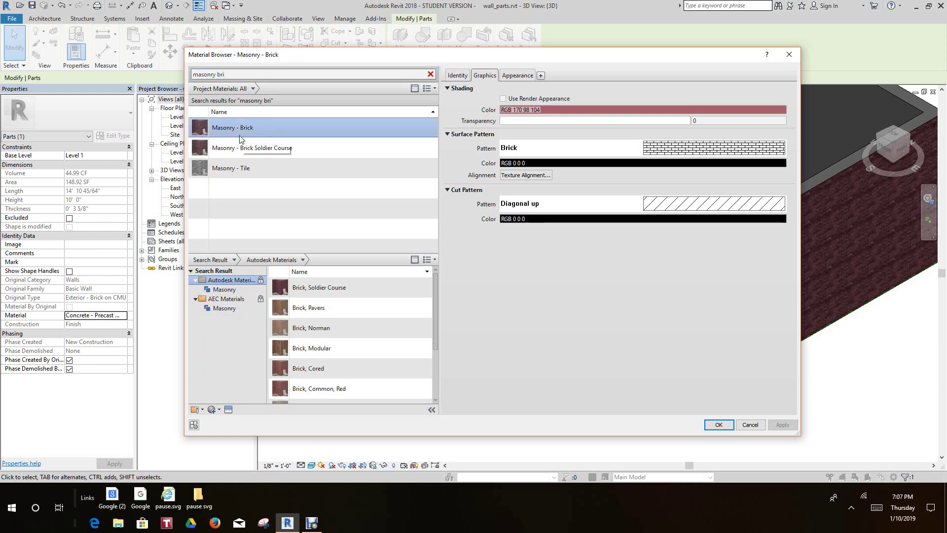
left_click(718, 424)
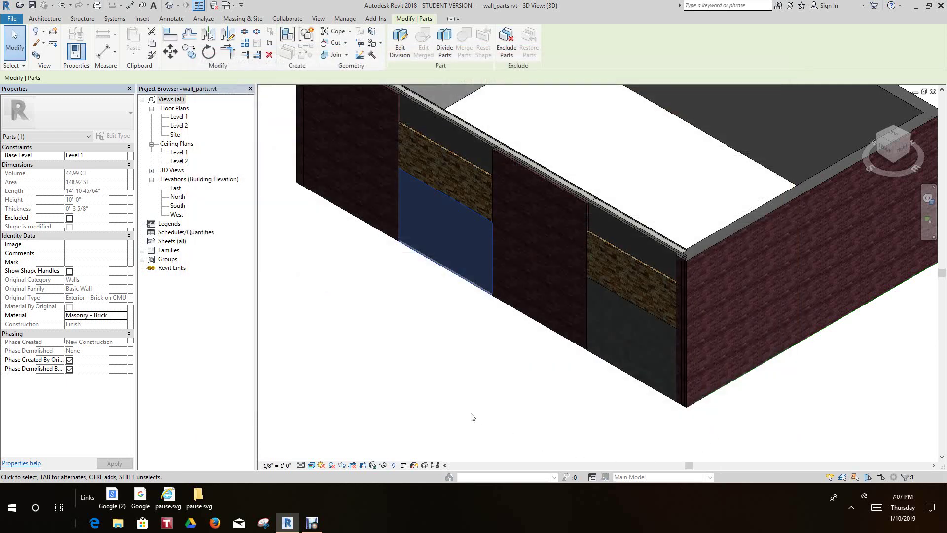
- Select the left brick panel, middle brick wall part, and lower right panel, then merge them
left_click(445, 381)
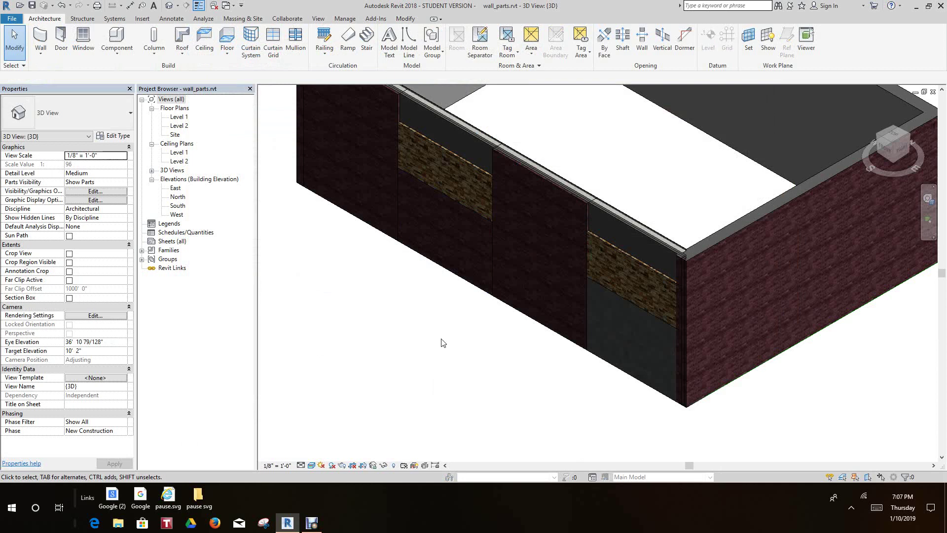
scroll(440, 346, "down", 5)
scroll(437, 242, "up", 5)
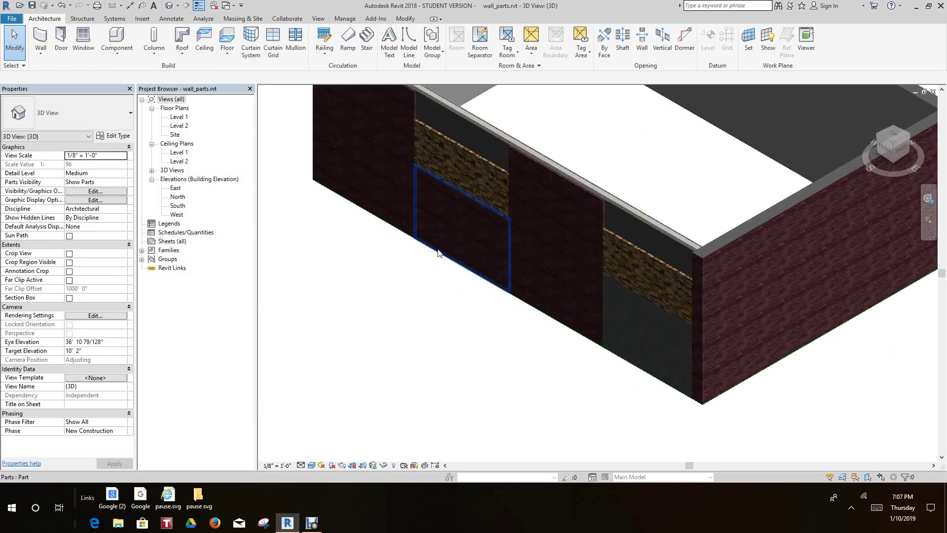
left_click(433, 230)
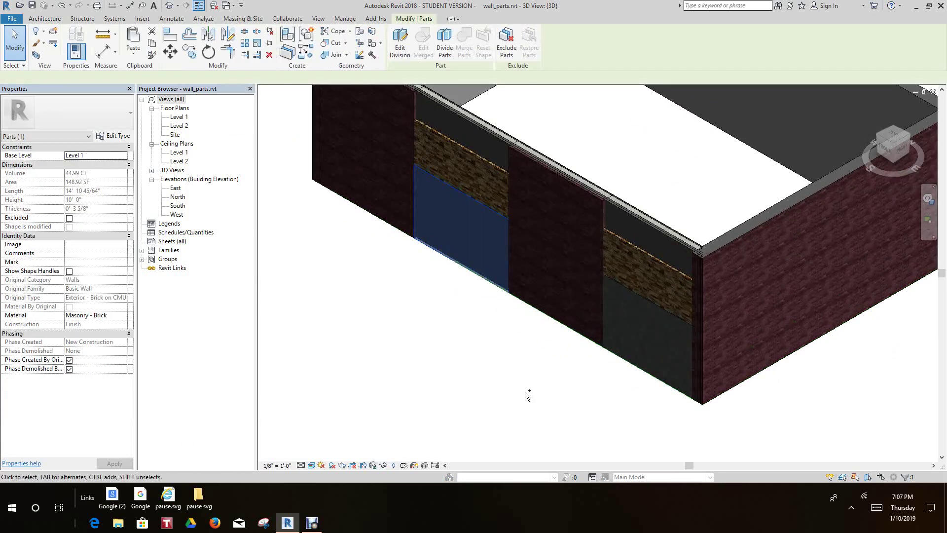
left_click(551, 312, "ctrl")
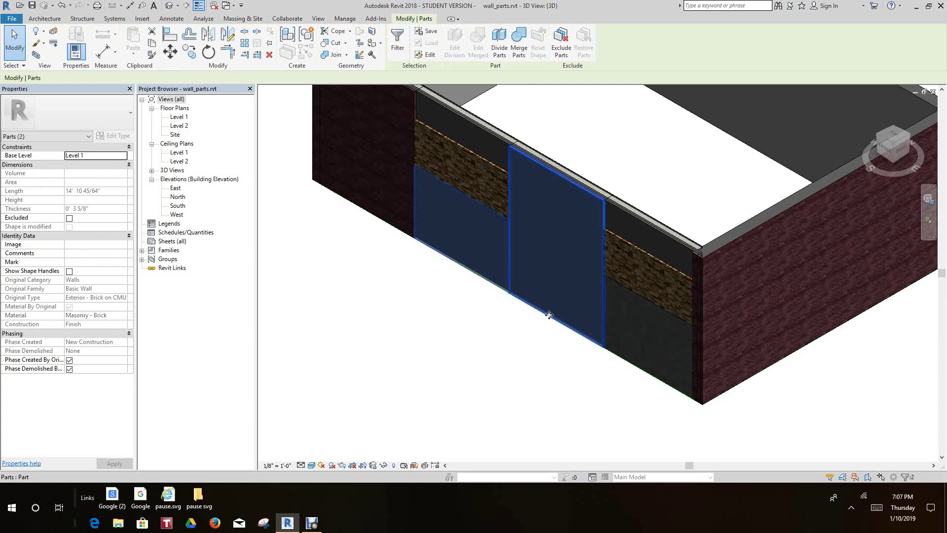
left_click(637, 356, "ctrl")
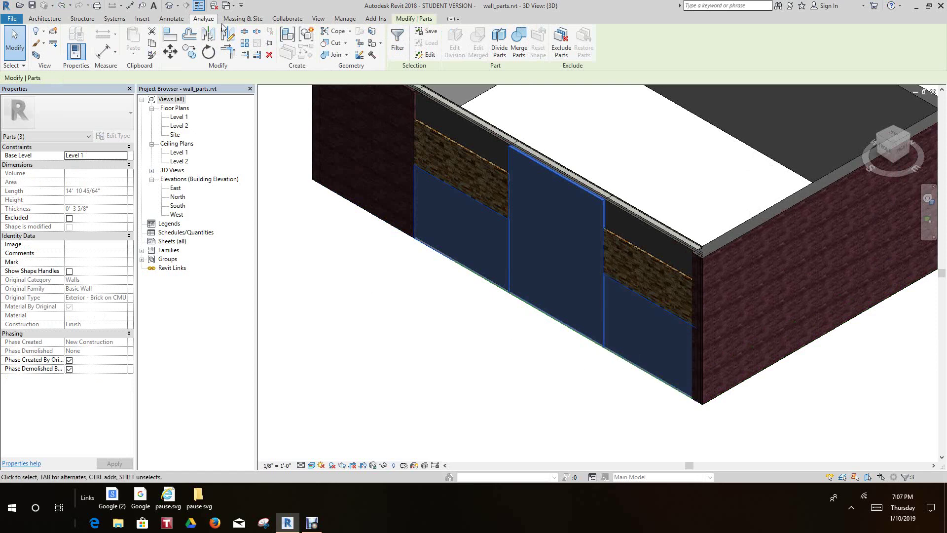
left_click(515, 48)
- Dismiss the merge warning and pan to review the south wall
left_click(469, 440)
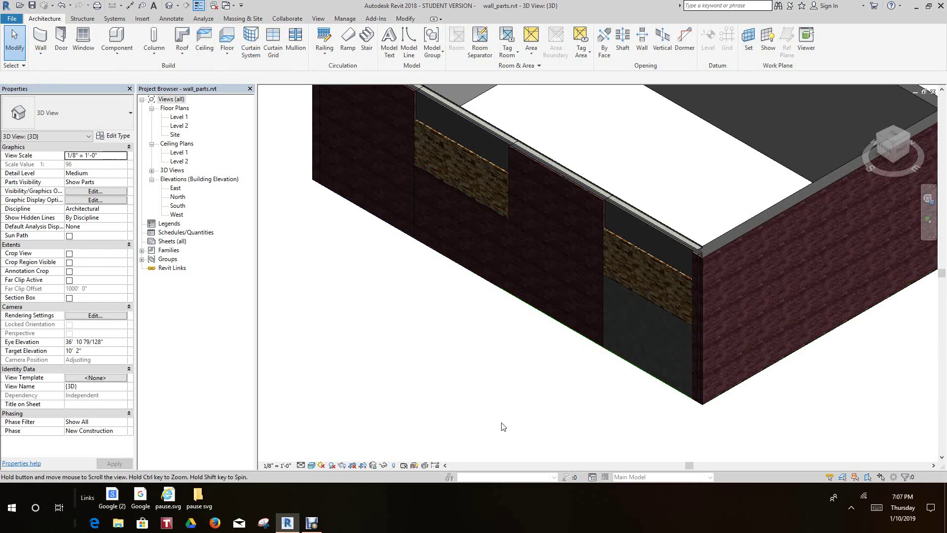
middle_click_drag(504, 426, 509, 432)
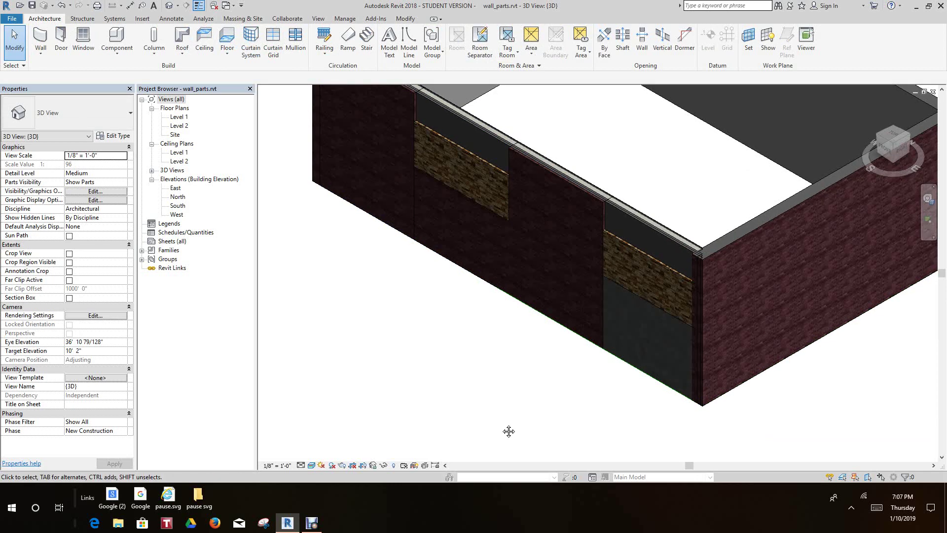
middle_click_drag(509, 431, 489, 412)
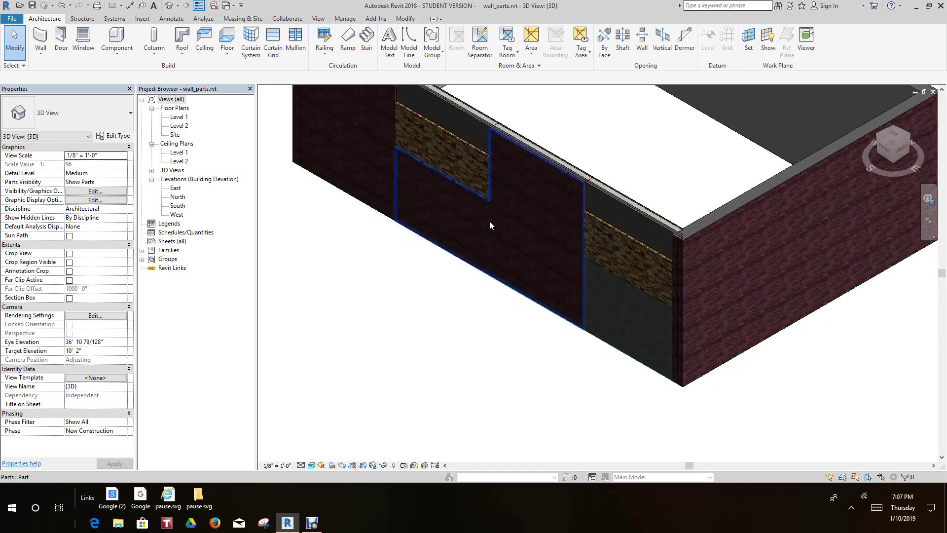
scroll(490, 221, "up", 2)
scroll(522, 199, "down", 1)
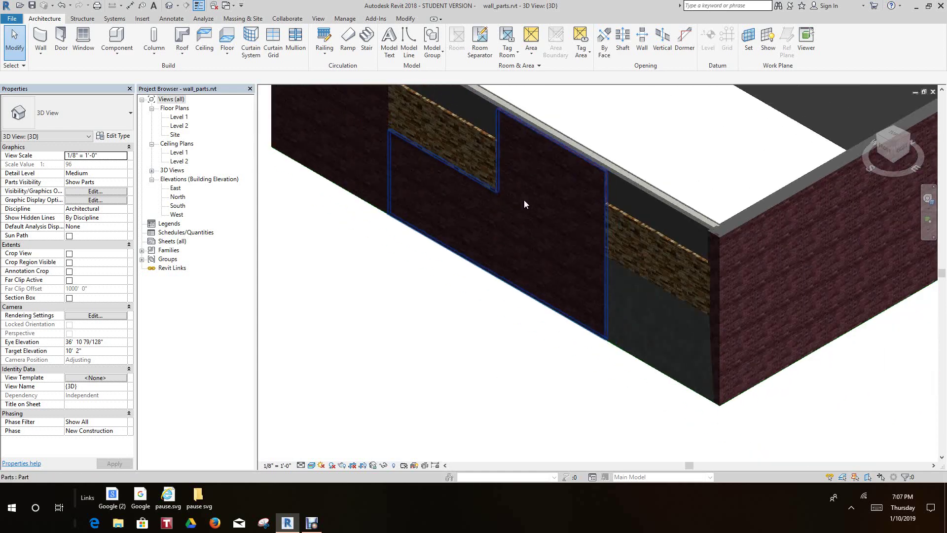
left_click(662, 324)
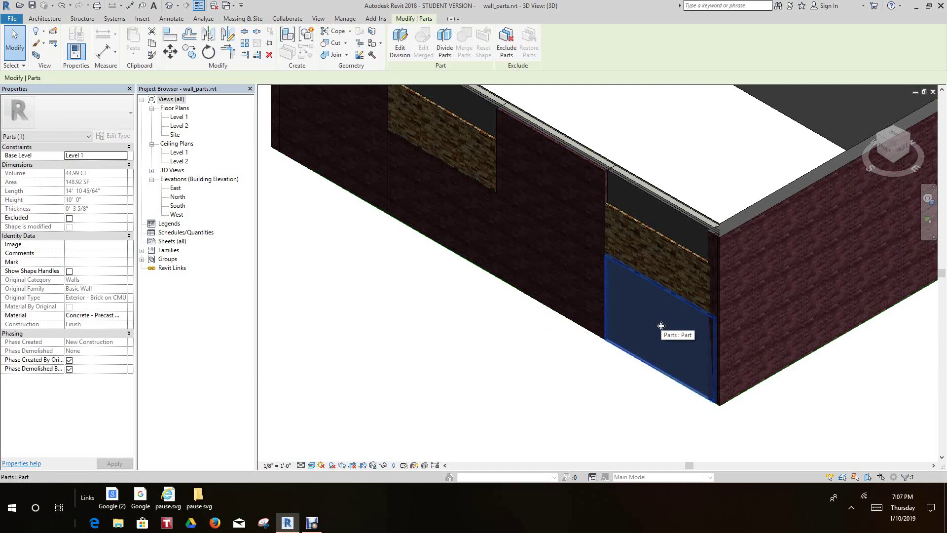
scroll(617, 346, "down", 5)
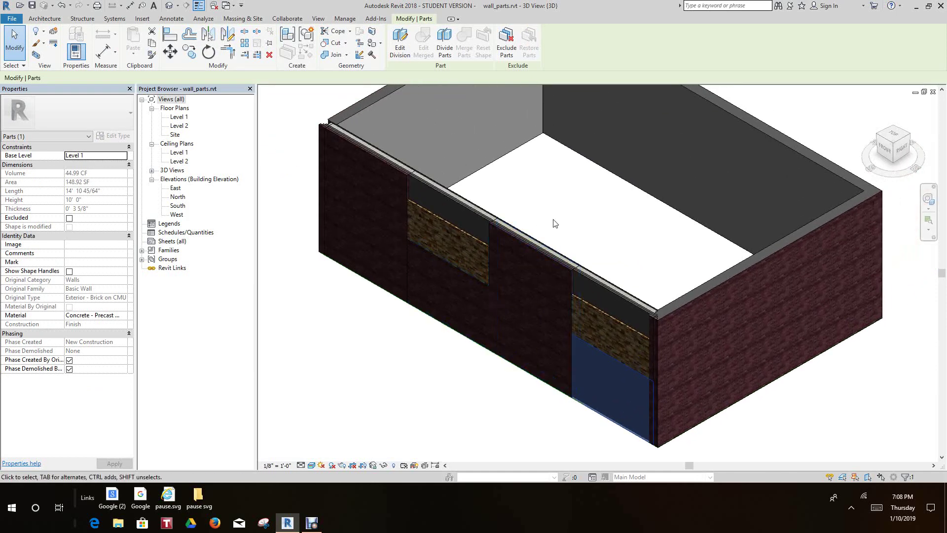
scroll(555, 223, "down", 1)
scroll(557, 224, "up", 3)
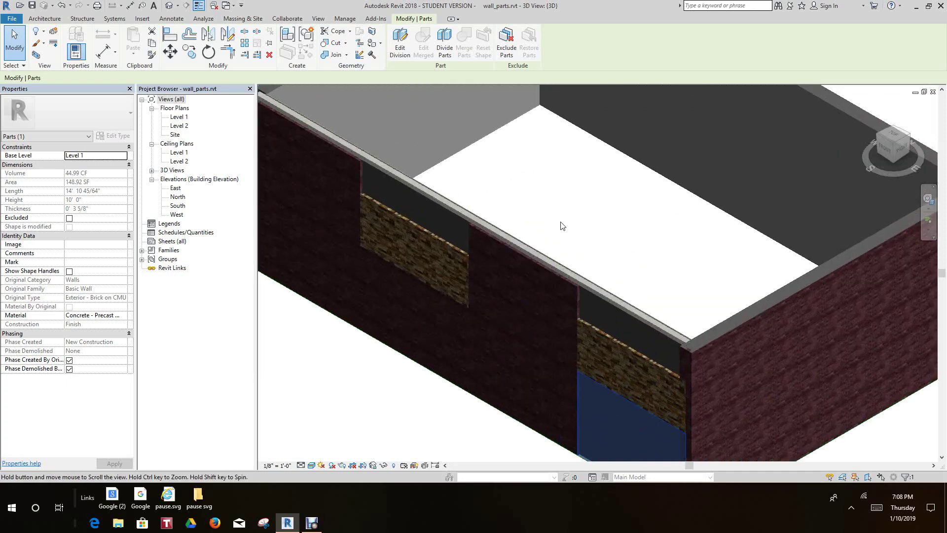
scroll(563, 223, "down", 2)
scroll(532, 264, "up", 4)
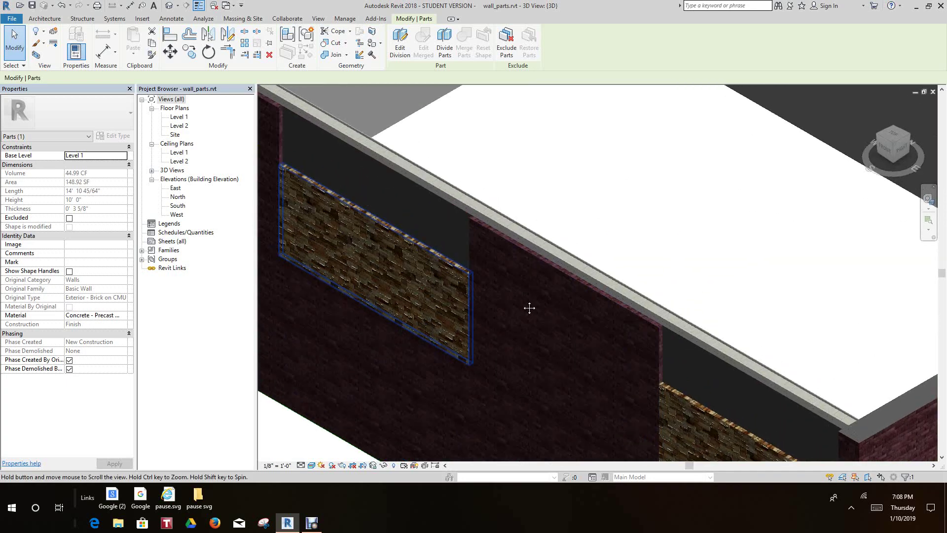
scroll(354, 232, "down", 5)
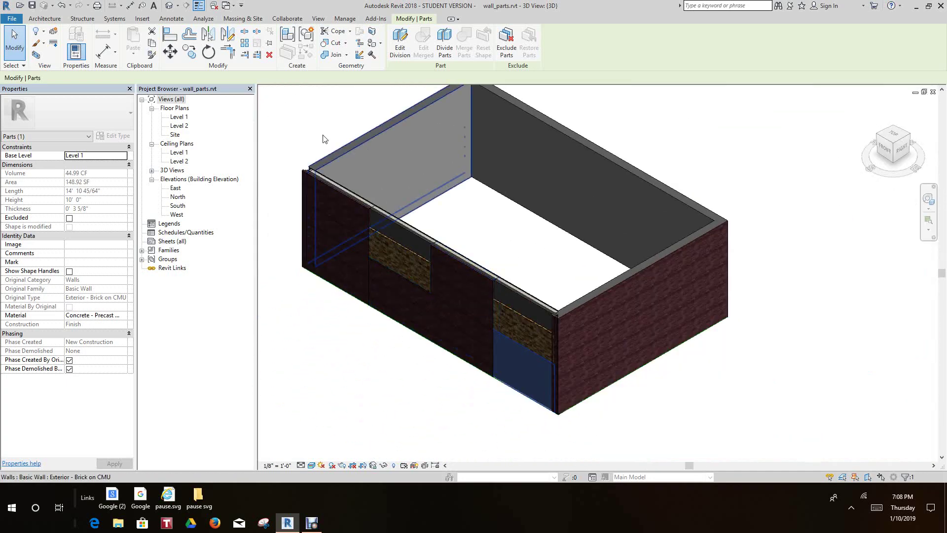
scroll(326, 177, "up", 2)
scroll(537, 263, "down", 2)
scroll(526, 271, "up", 2)
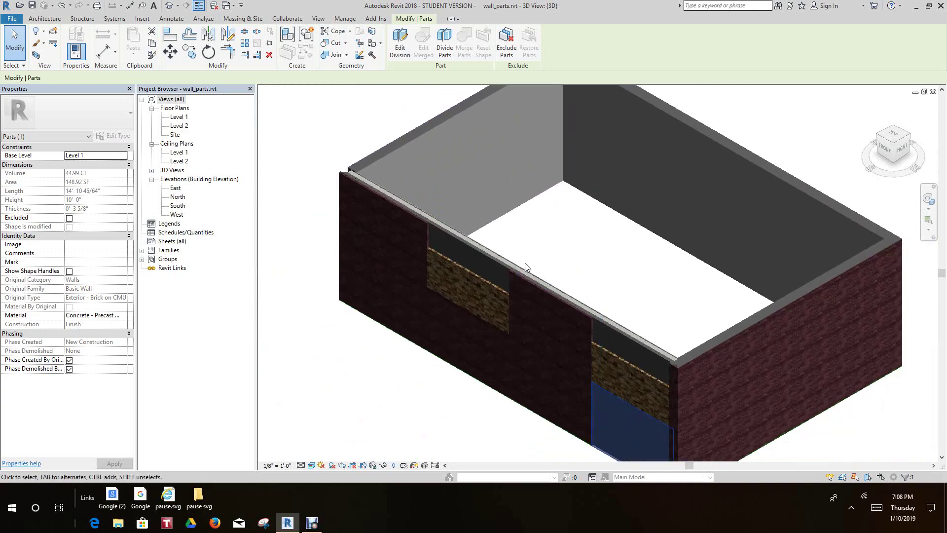
scroll(525, 271, "up", 4)
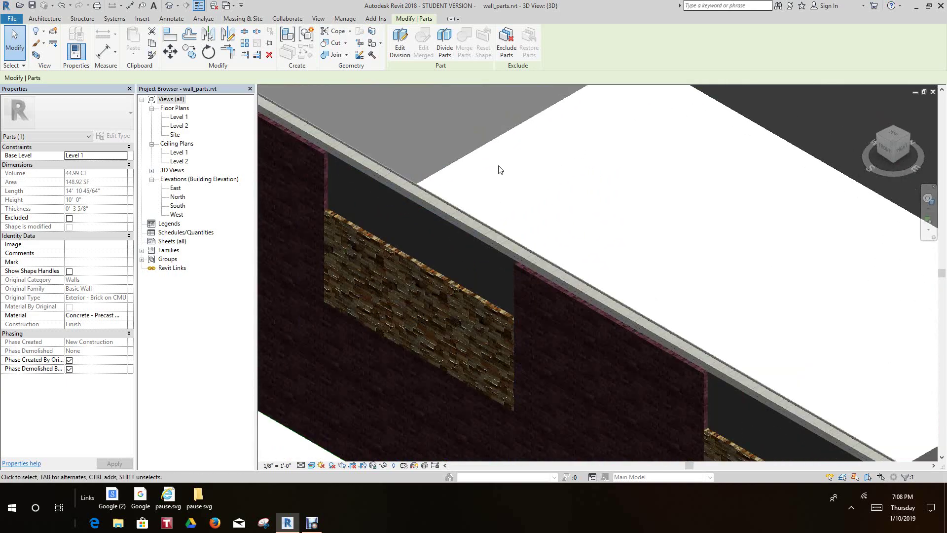
scroll(532, 170, "down", 3)
scroll(535, 171, "down", 1)
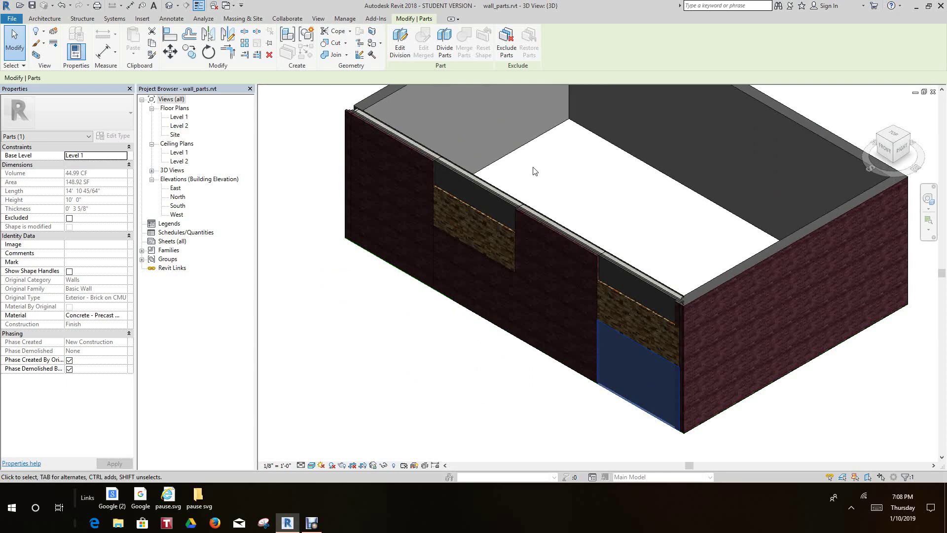
scroll(534, 171, "down", 4)
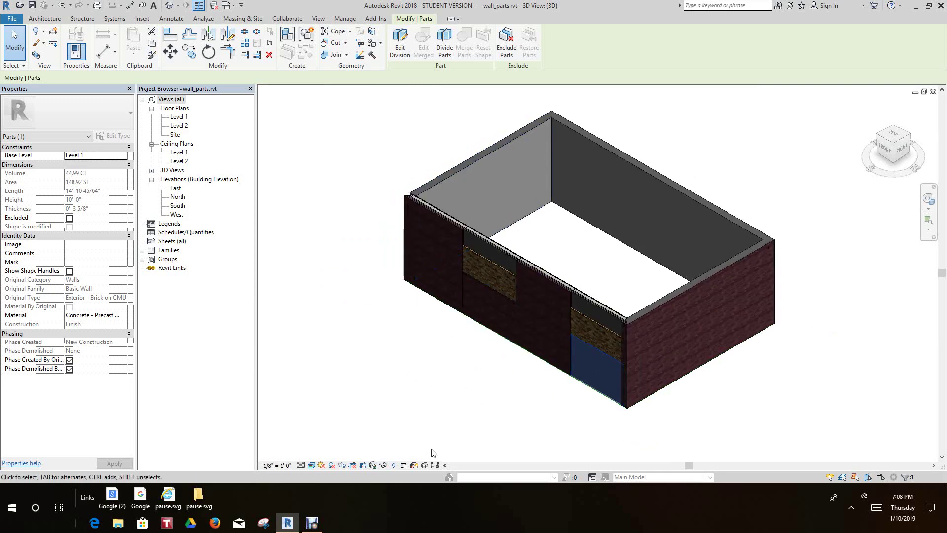
scroll(384, 354, "up", 2)
middle_click_drag(397, 349, 389, 386)
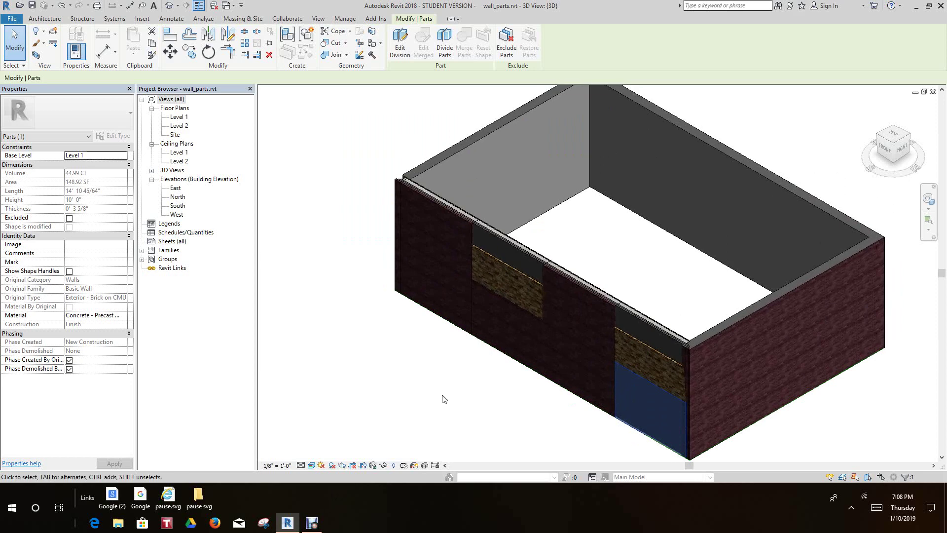
scroll(446, 400, "down", 3)
middle_click_drag(410, 393, 401, 408)
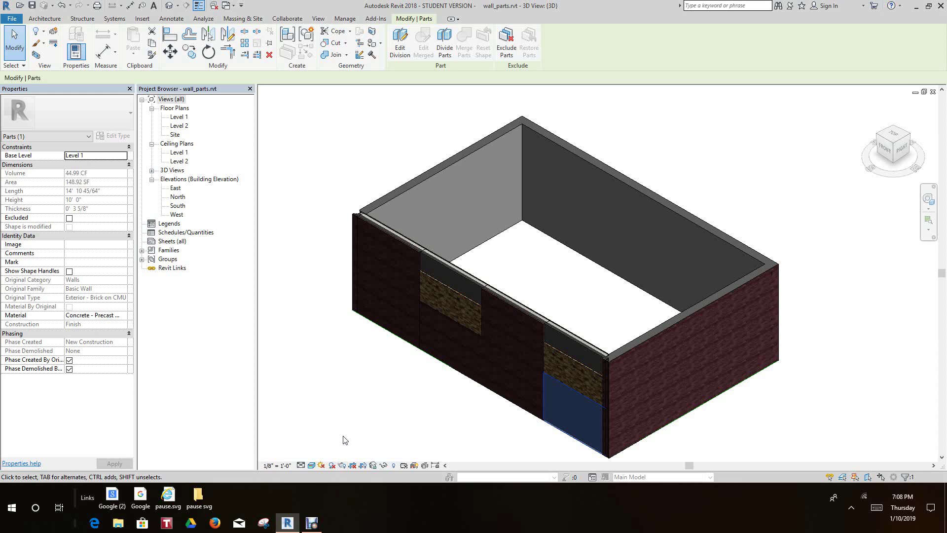
scroll(372, 418, "up", 1)
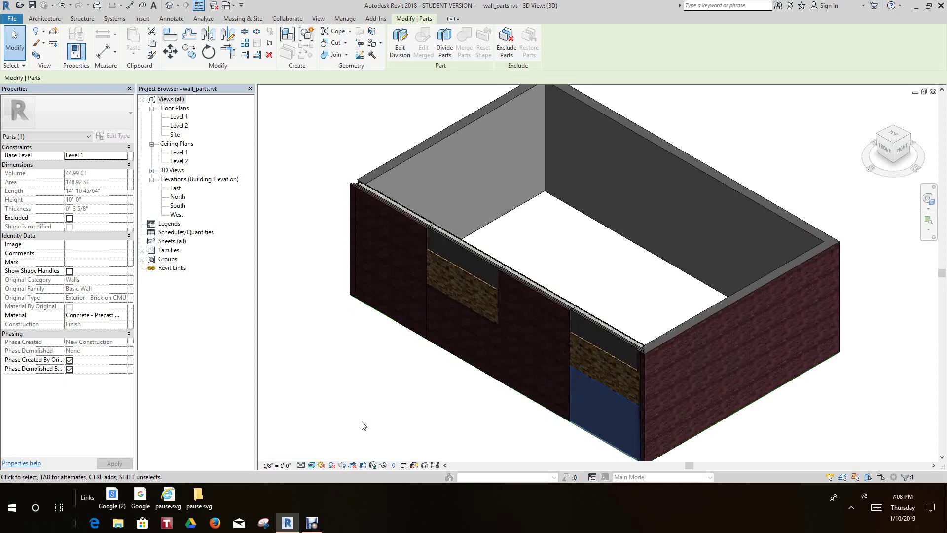
scroll(363, 426, "down", 2)
middle_click_drag(363, 433, 358, 430)
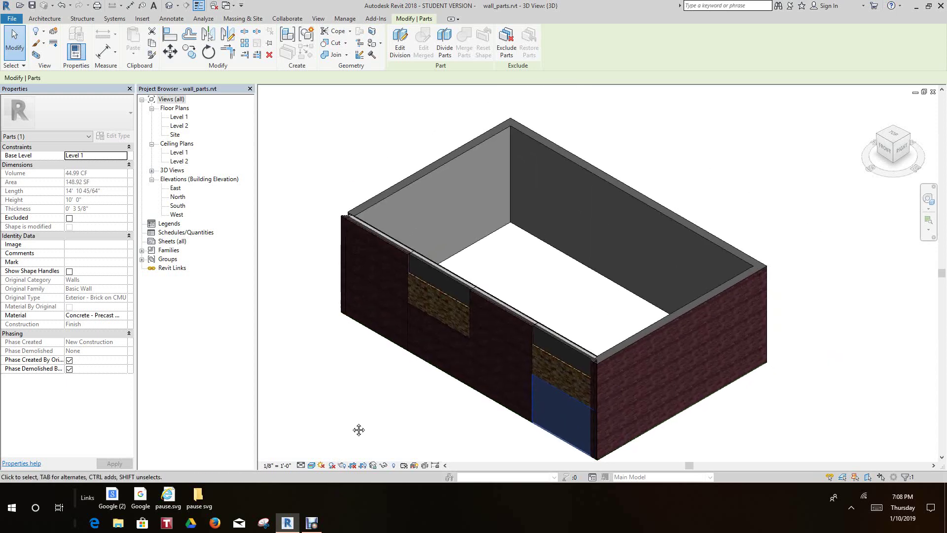